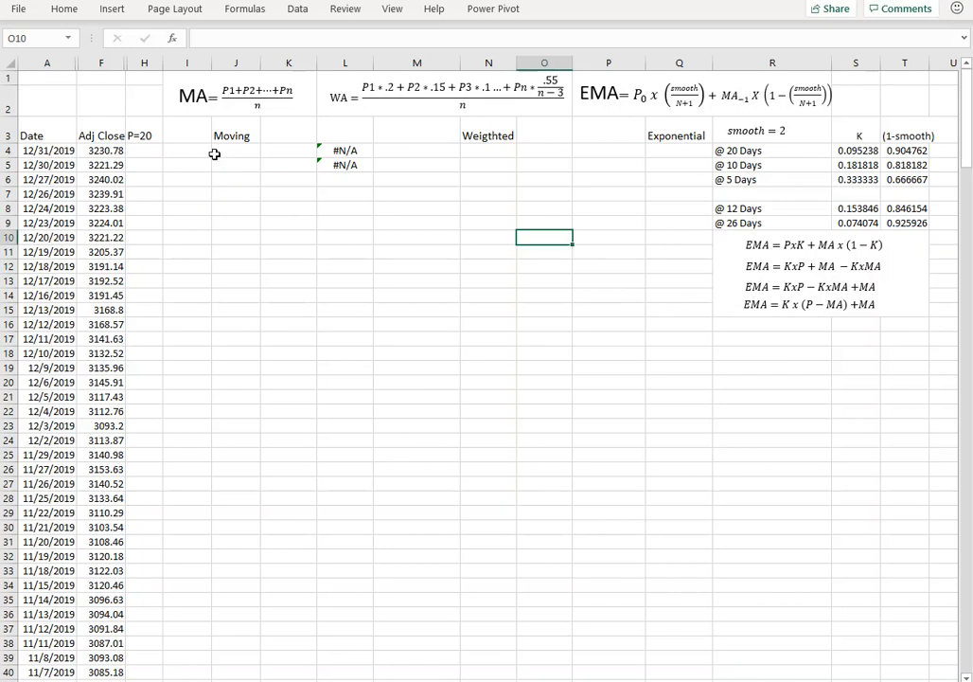
Calculate the 20-day simple moving average in J4 with =SUM(F4:F23)/COUNT(F4:F23).
{"action": "left_click", "coordinate": [223, 157]}
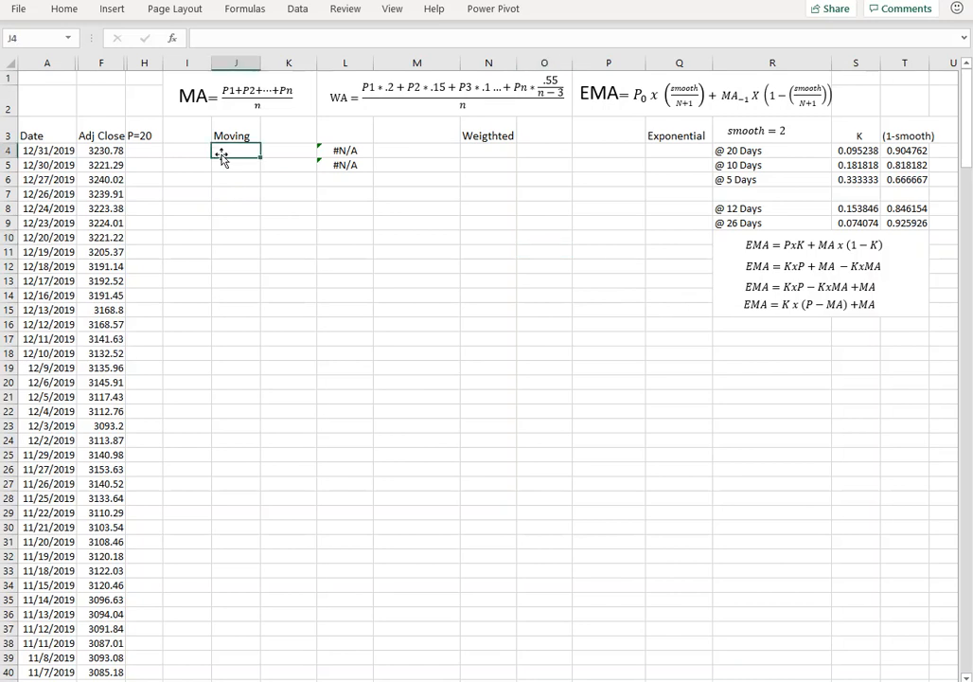
{"action": "type", "text": "=sum("}
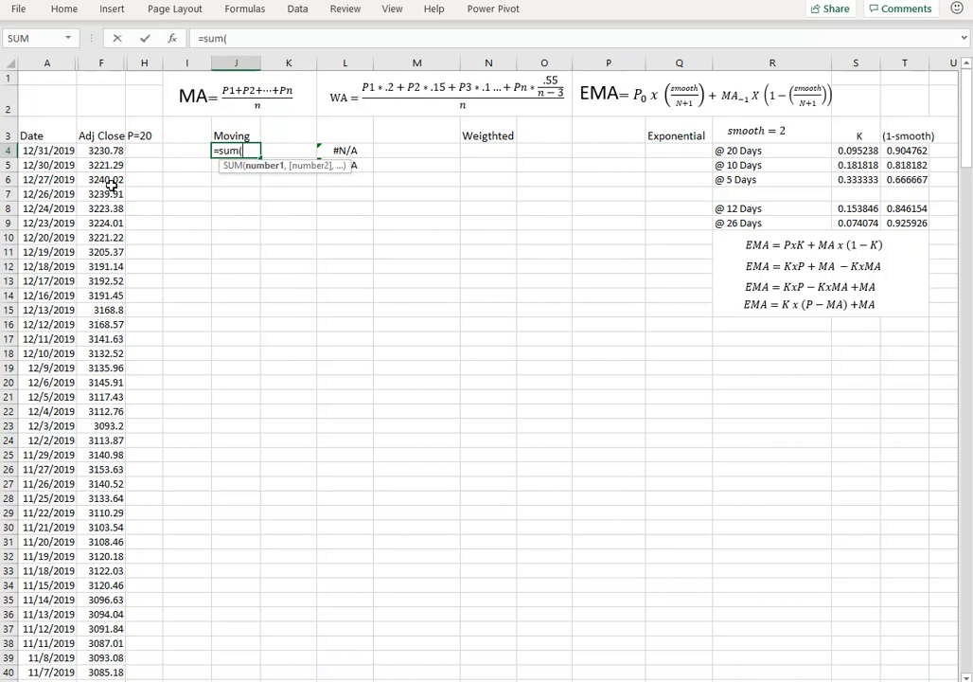
{"action": "left_click_drag", "start_coordinate": [88, 150], "coordinate": [100, 428]}
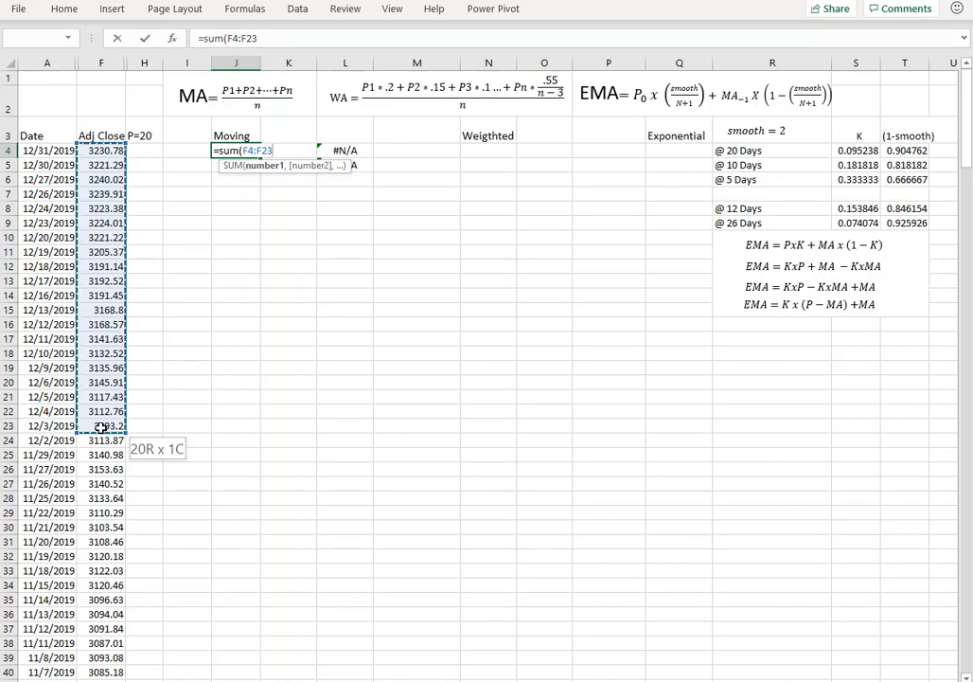
{"action": "left_click_drag", "start_coordinate": [100, 427], "coordinate": [101, 427]}
{"action": "type", "text": ")/"}
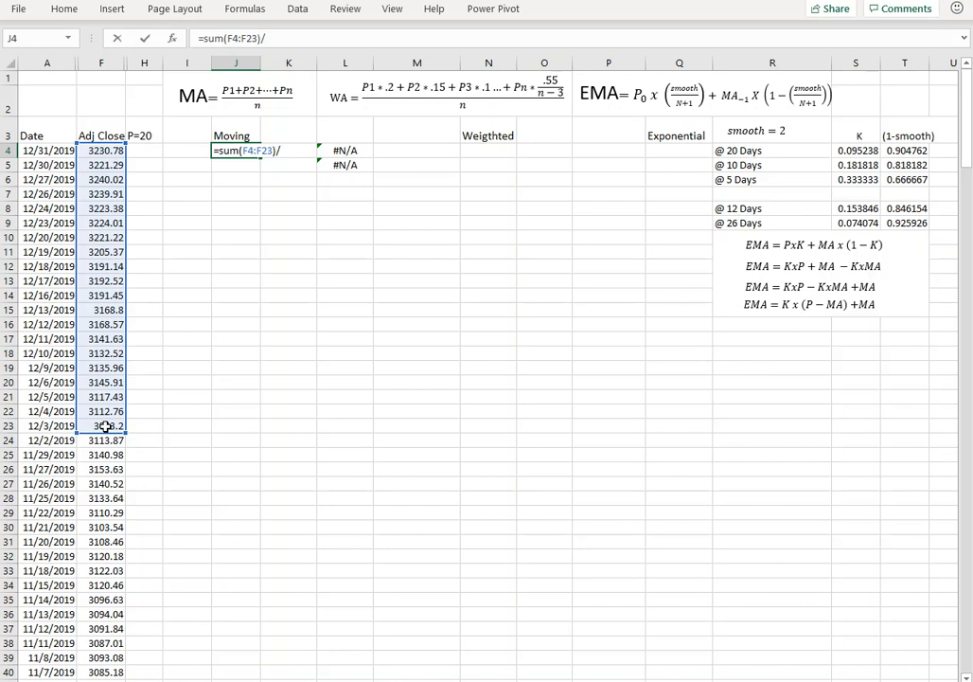
{"action": "type", "text": "count(*"}
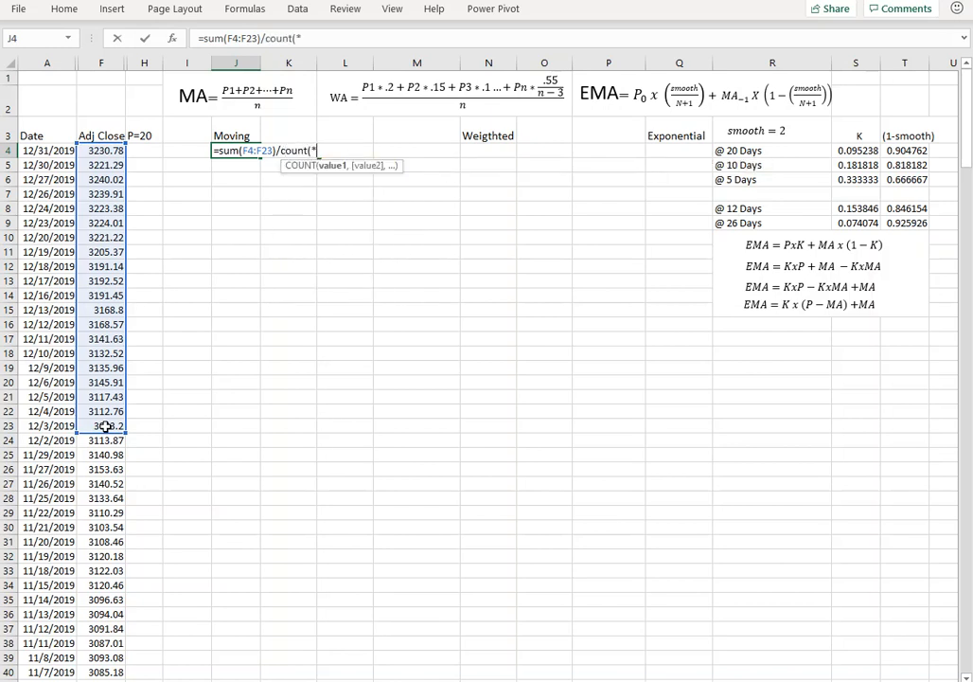
{"action": "key", "text": "BackSpace"}
{"action": "left_click_drag", "start_coordinate": [101, 425], "coordinate": [102, 148]}
{"action": "type", "text": ")"}
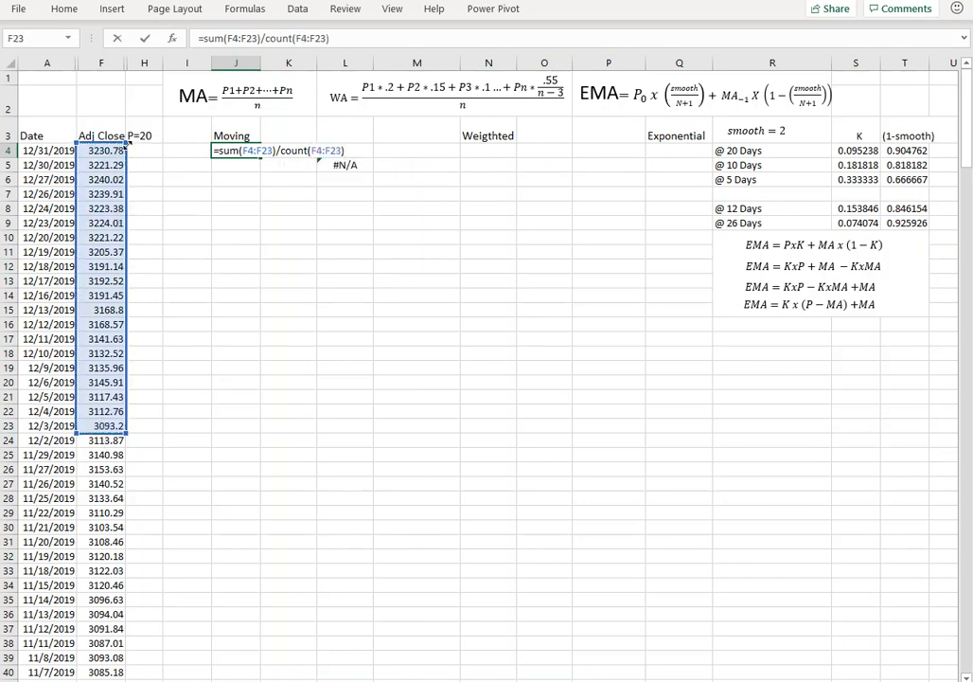
{"action": "key", "text": "Return"}
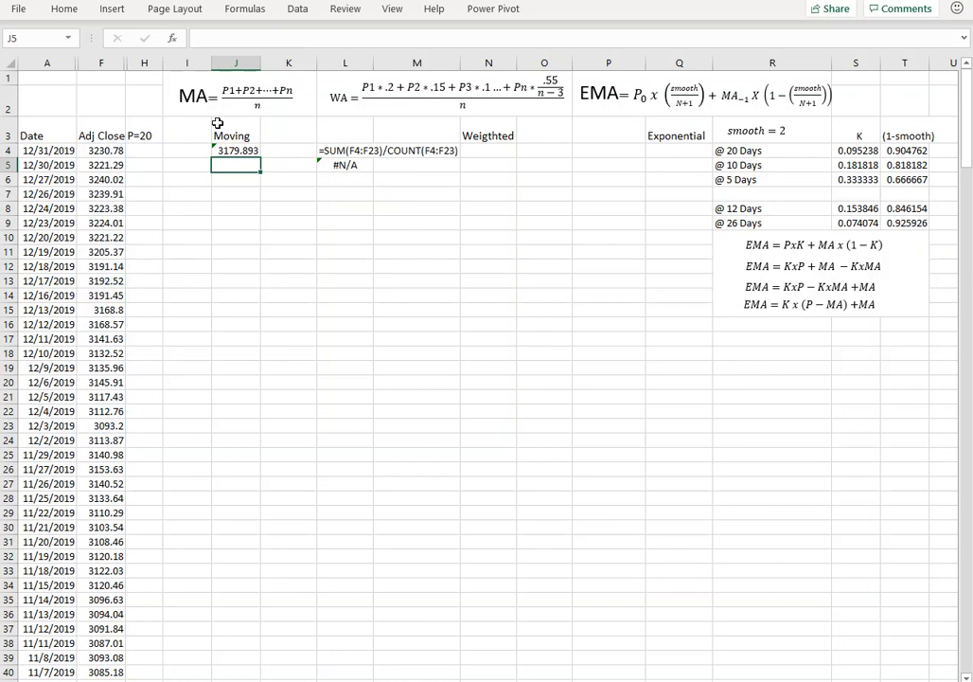
Calculate the same 20-day moving average in K4 with =AVERAGE(F4:F23).
{"action": "left_click", "coordinate": [299, 148]}
{"action": "type", "text": "=avera"}
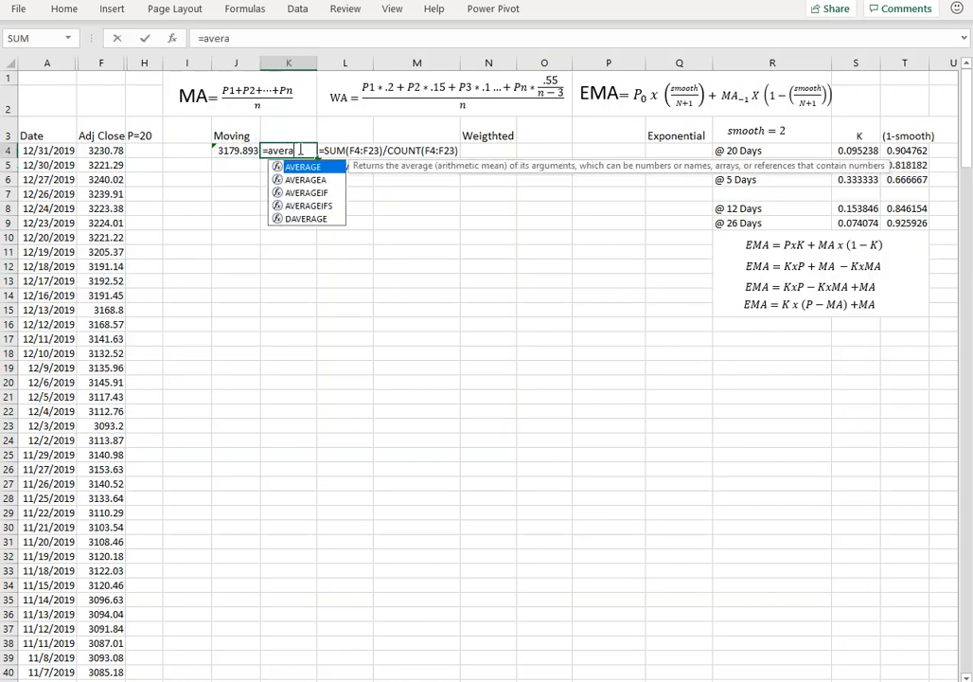
{"action": "key", "text": "Tab"}
{"action": "key", "text": "Left"}
{"action": "key", "text": "Left"}
{"action": "key", "text": "Left"}
{"action": "key", "text": "Left"}
{"action": "key", "text": "shift+Down"}
{"action": "key", "text": "shift+Down"}
{"action": "key", "text": "shift+Down"}
{"action": "key", "text": "shift+Down"}
{"action": "key", "text": "shift+Down"}
{"action": "key", "text": "shift+Down"}
{"action": "key", "text": "shift+Down"}
{"action": "key", "text": "shift+Down"}
{"action": "key", "text": "shift+Down"}
{"action": "key", "text": "shift+Down"}
{"action": "key", "text": "shift+Down"}
{"action": "key", "text": "shift+Down"}
{"action": "key", "text": "shift+Down"}
{"action": "key", "text": "shift+Down"}
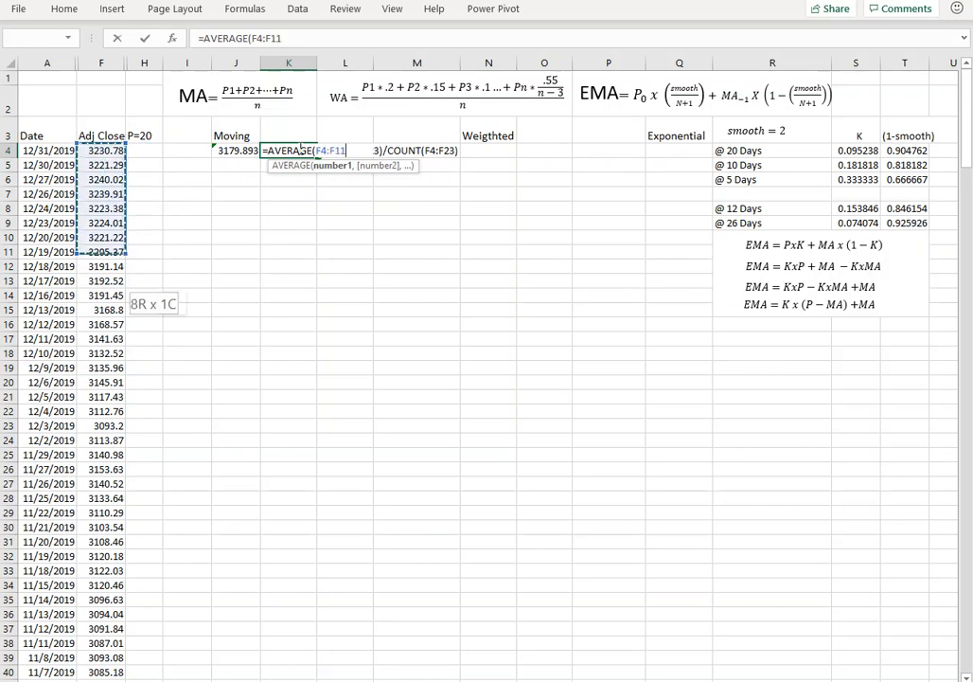
{"action": "key", "text": "shift+Down"}
{"action": "key", "text": "shift+Down"}
{"action": "key", "text": "shift+Down"}
{"action": "key", "text": "shift+Down"}
{"action": "key", "text": "shift+Down"}
{"action": "key", "text": "shift+Down"}
{"action": "key", "text": "shift+Up"}
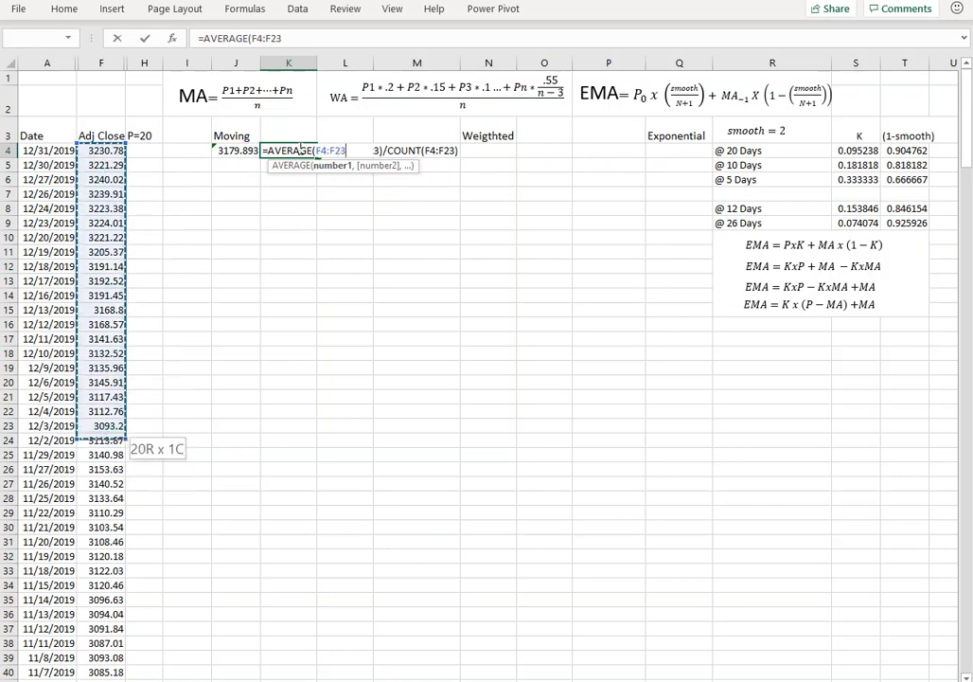
{"action": "type", "text": ")"}
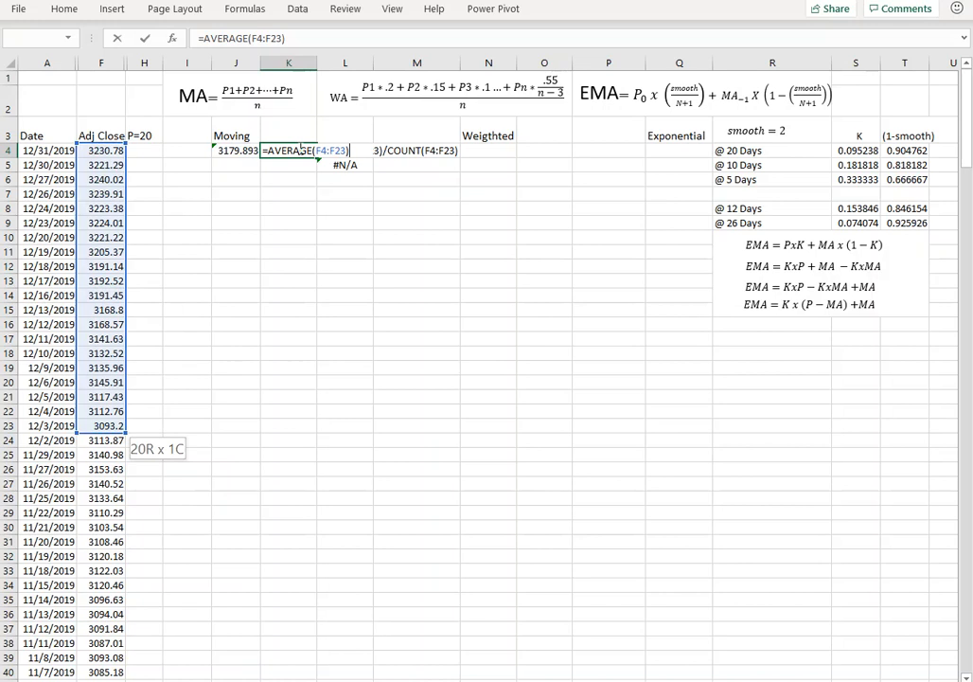
{"action": "key", "text": "Return"}
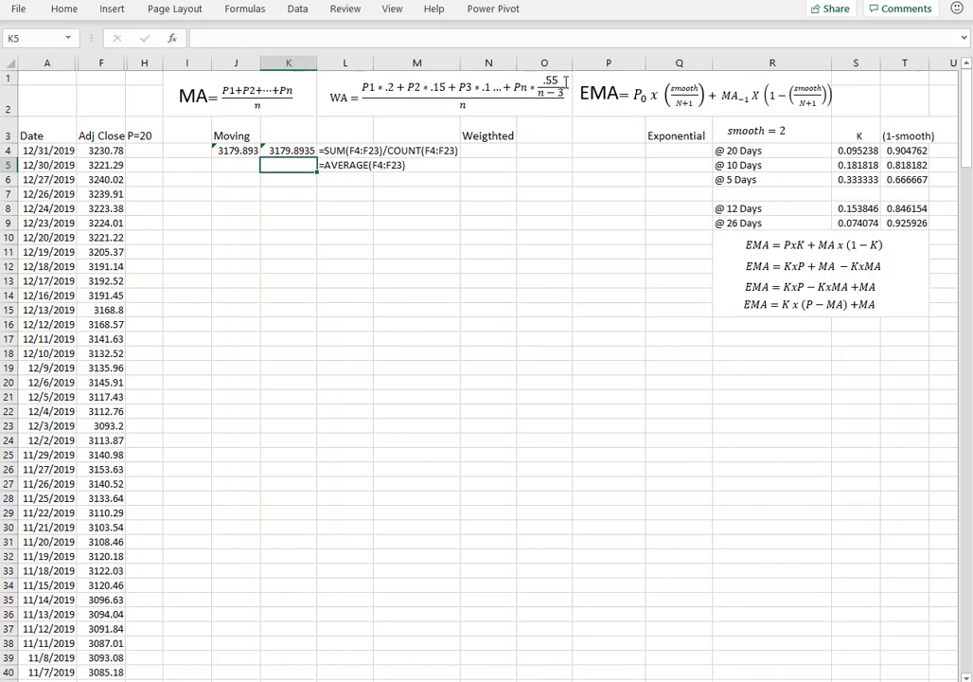
Start the weighted average formula in N4 with the three most recent prices weighted: =F4*.2+F5*.15+F6*.1.
{"action": "left_click", "coordinate": [490, 152]}
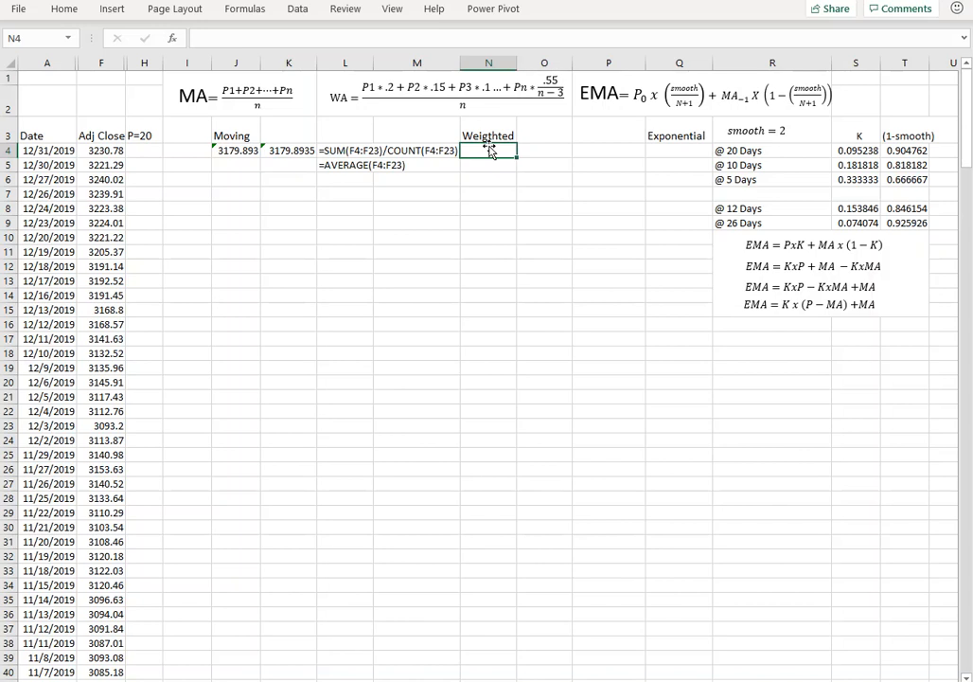
{"action": "type", "text": "="}
{"action": "key", "text": "Left"}
{"action": "key", "text": "Left"}
{"action": "key", "text": "Left"}
{"action": "key", "text": "Left"}
{"action": "key", "text": "Left"}
{"action": "key", "text": "Left"}
{"action": "key", "text": "Left"}
{"action": "key", "text": "Left"}
{"action": "key", "text": "Right"}
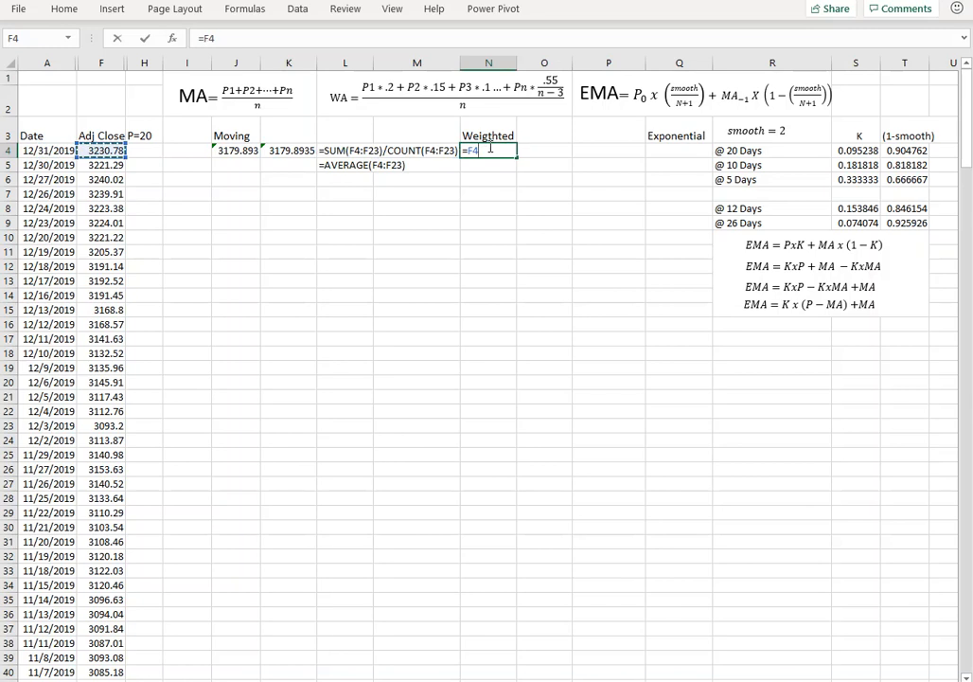
{"action": "type", "text": "*.2+f5"}
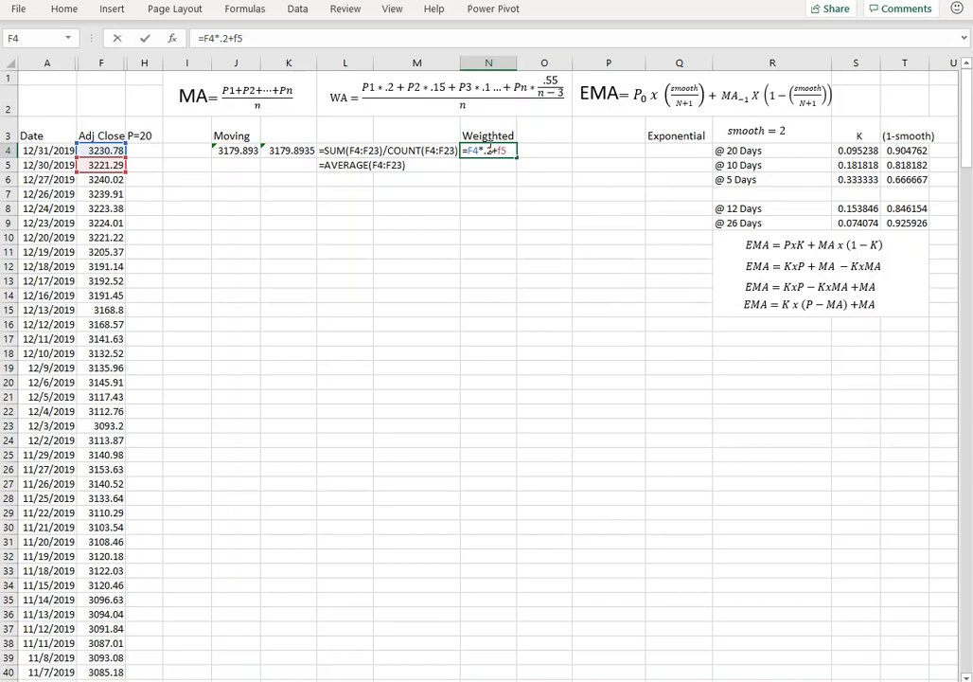
{"action": "type", "text": "*.15+f"}
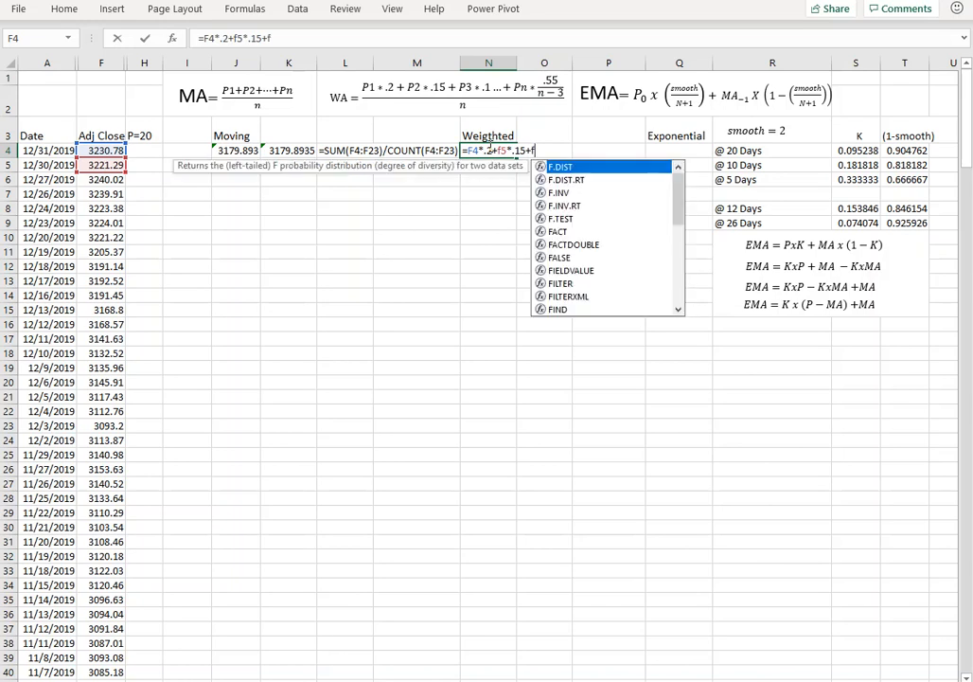
{"action": "type", "text": "6*.1"}
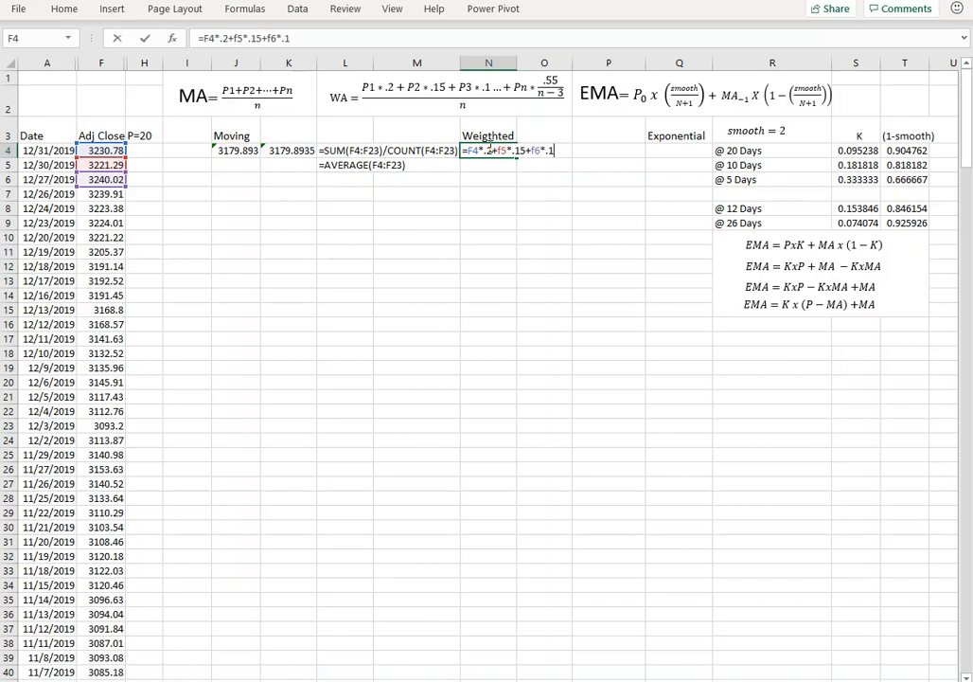
Complete the N4 weighted average formula by adding the average of the remaining prices, AVERAGE(F7:F23)*.55.
{"action": "type", "text": "+average("}
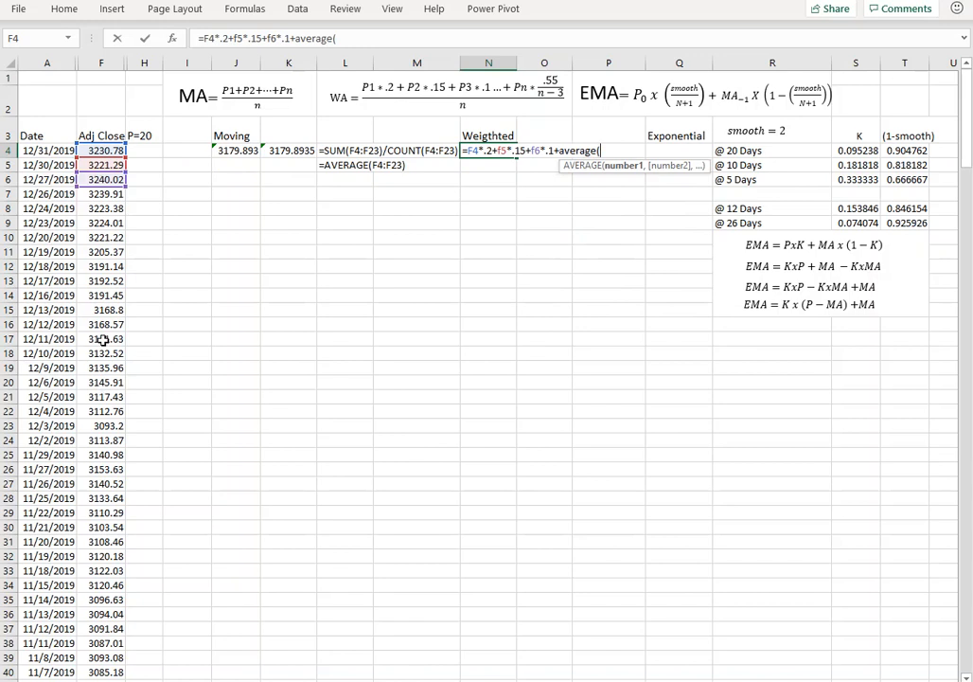
{"action": "left_click_drag", "start_coordinate": [104, 194], "coordinate": [114, 433]}
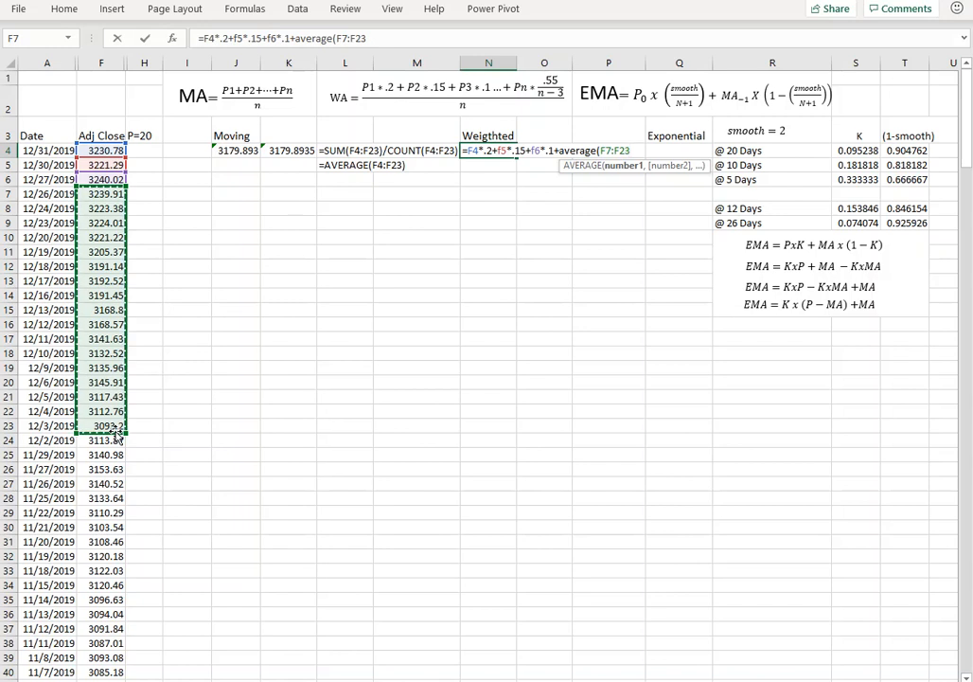
{"action": "type", "text": ")/"}
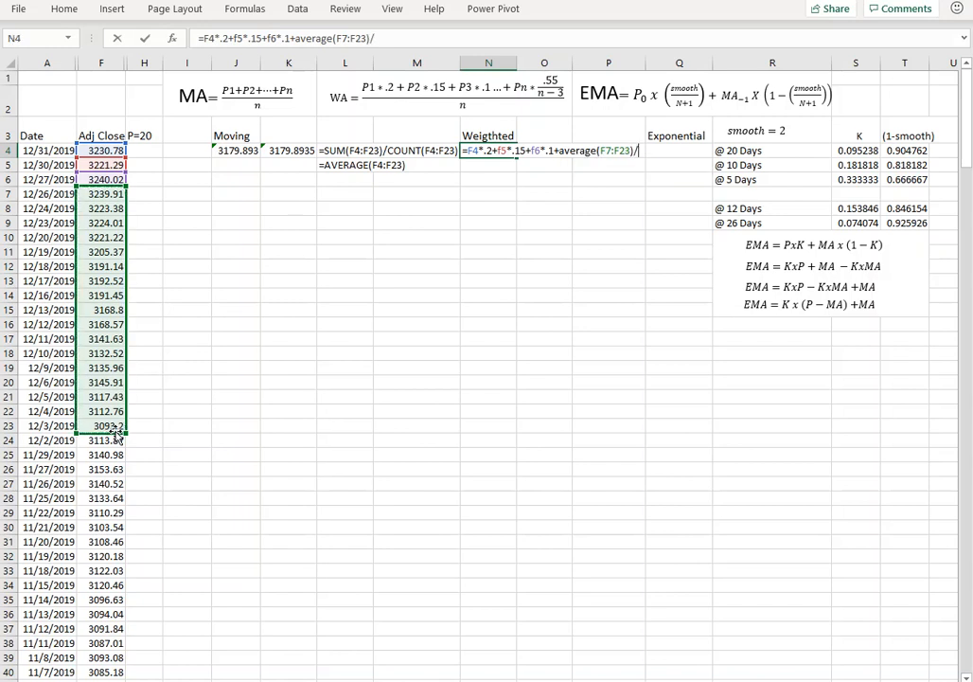
{"action": "key", "text": "BackSpace"}
{"action": "type", "text": "*.55"}
{"action": "key", "text": "Return"}
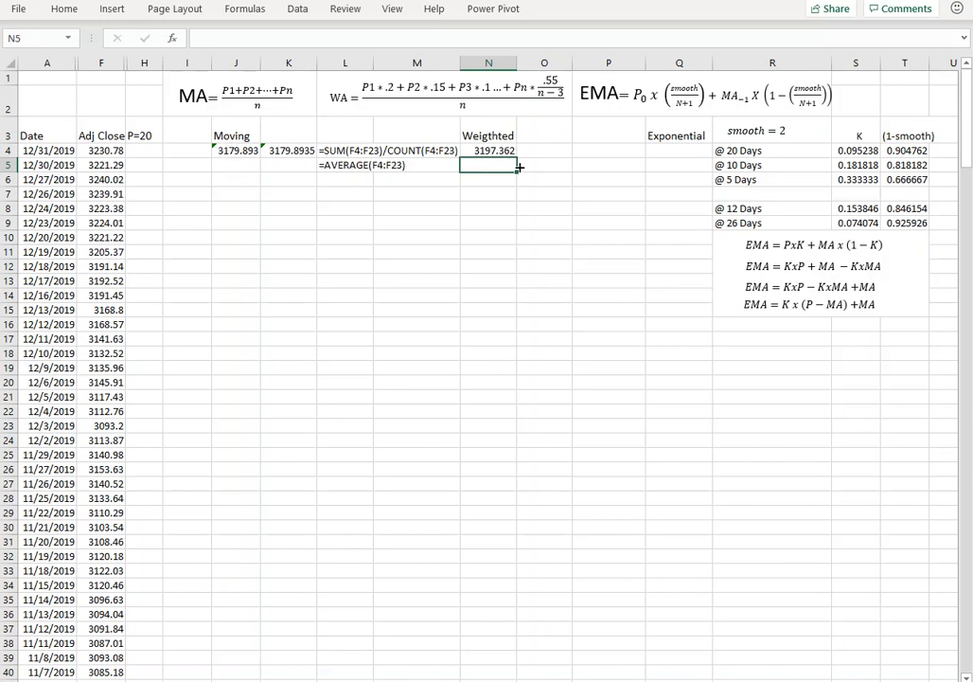
Rename the "(1-smooth)" header in T3 to "(1-k)" and inspect the 20-day formulas in S4 and T4.
{"action": "left_click", "coordinate": [674, 151]}
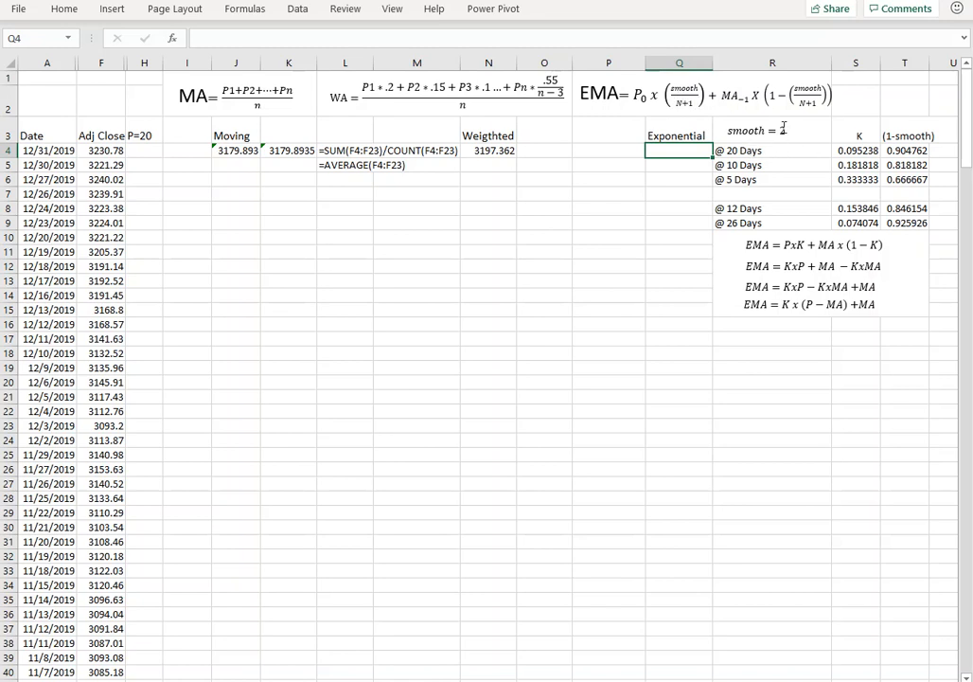
{"action": "left_click", "coordinate": [849, 151]}
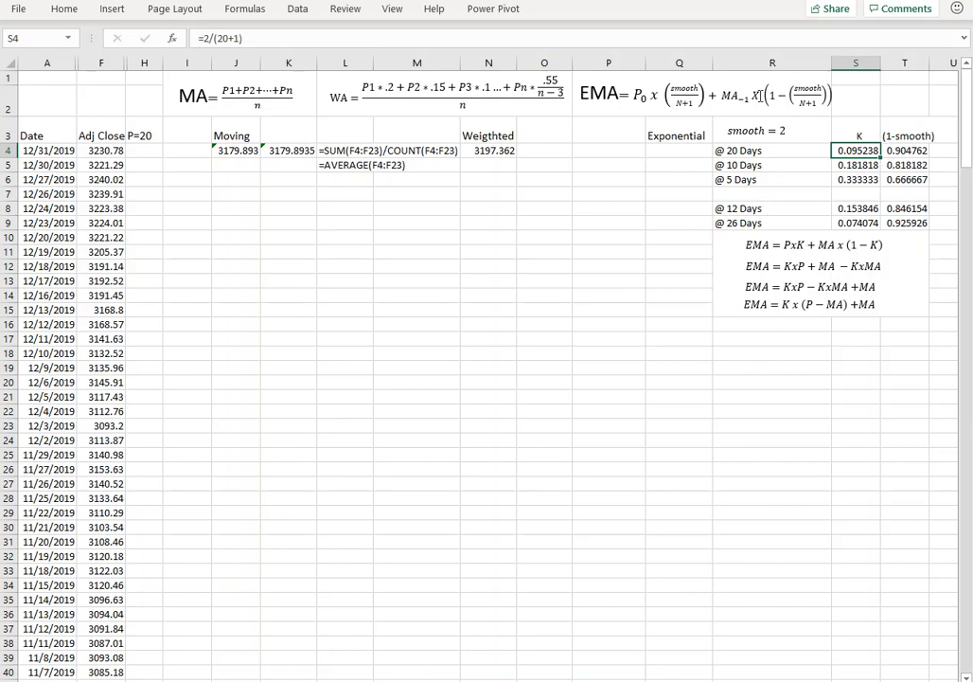
{"action": "left_click", "coordinate": [904, 132]}
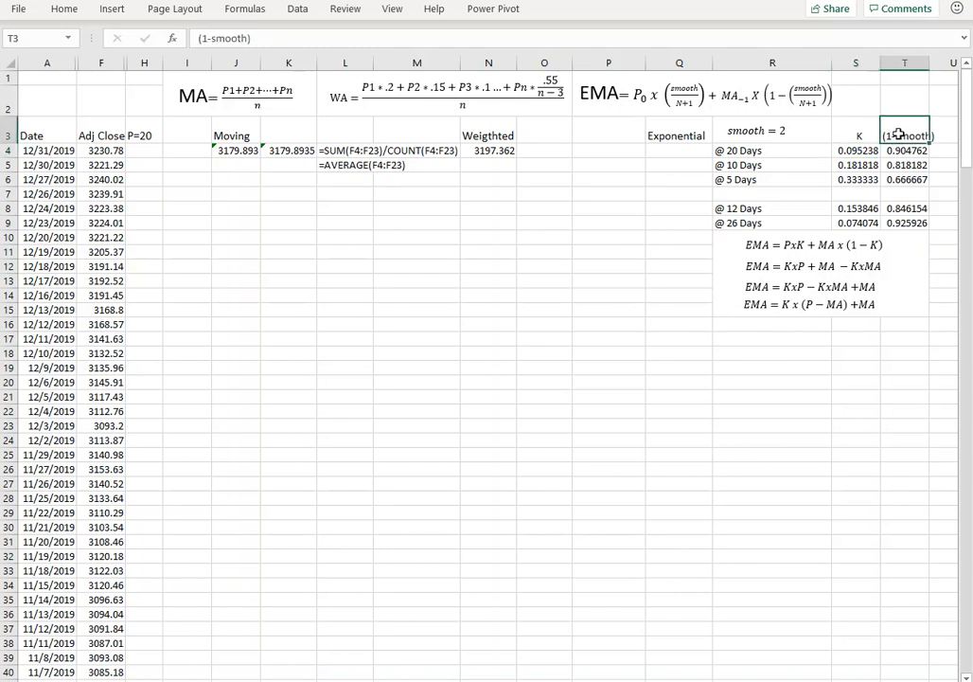
{"action": "left_click", "coordinate": [225, 39]}
{"action": "left_click_drag", "start_coordinate": [207, 39], "coordinate": [249, 37]}
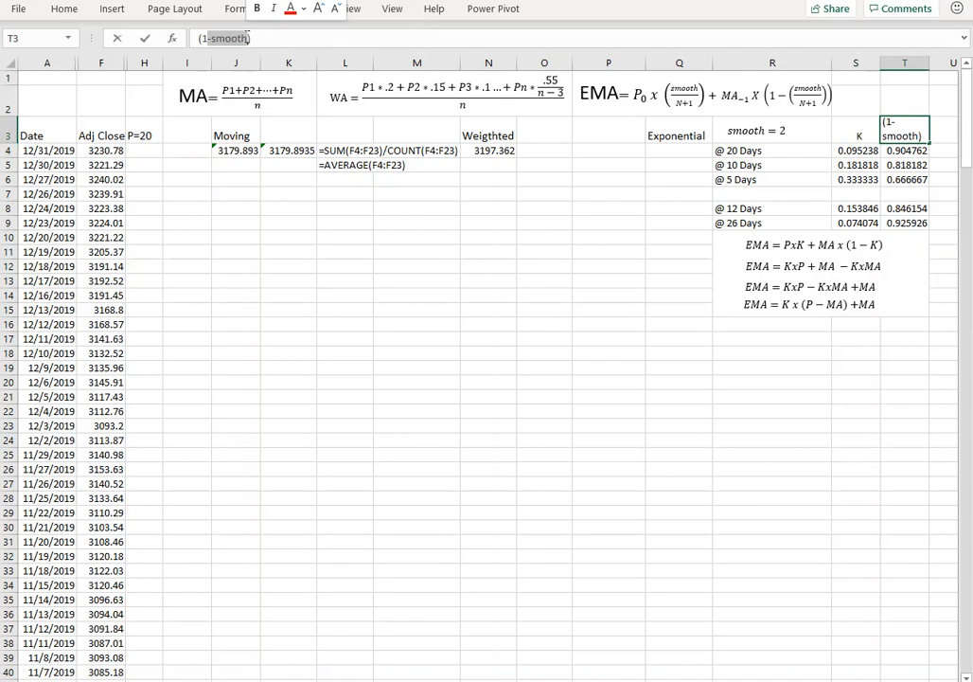
{"action": "key", "text": "BackSpace"}
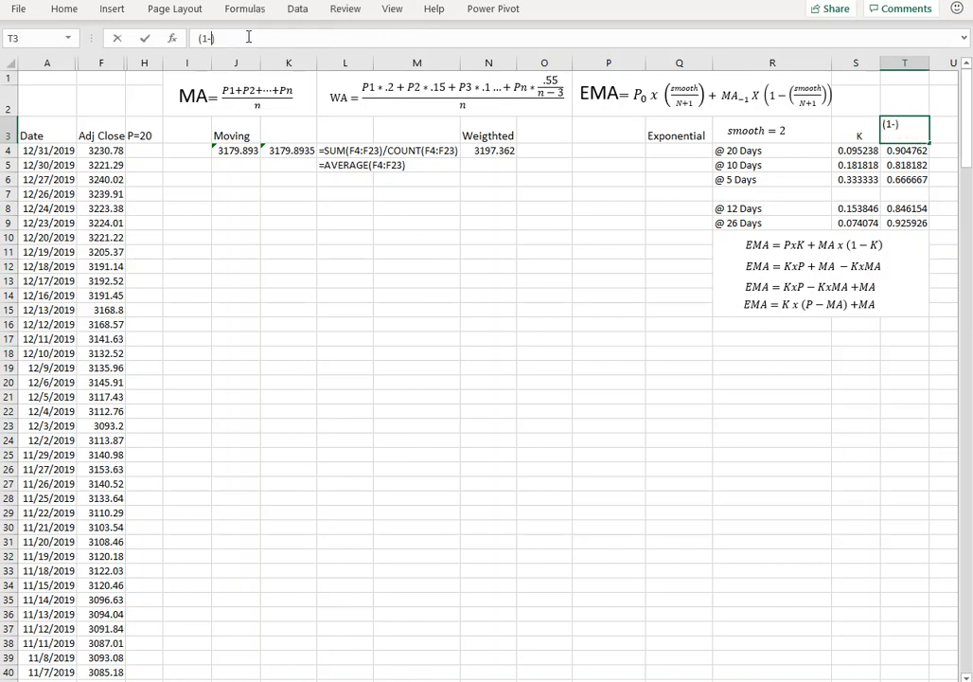
{"action": "type", "text": "k"}
{"action": "key", "text": "Return"}
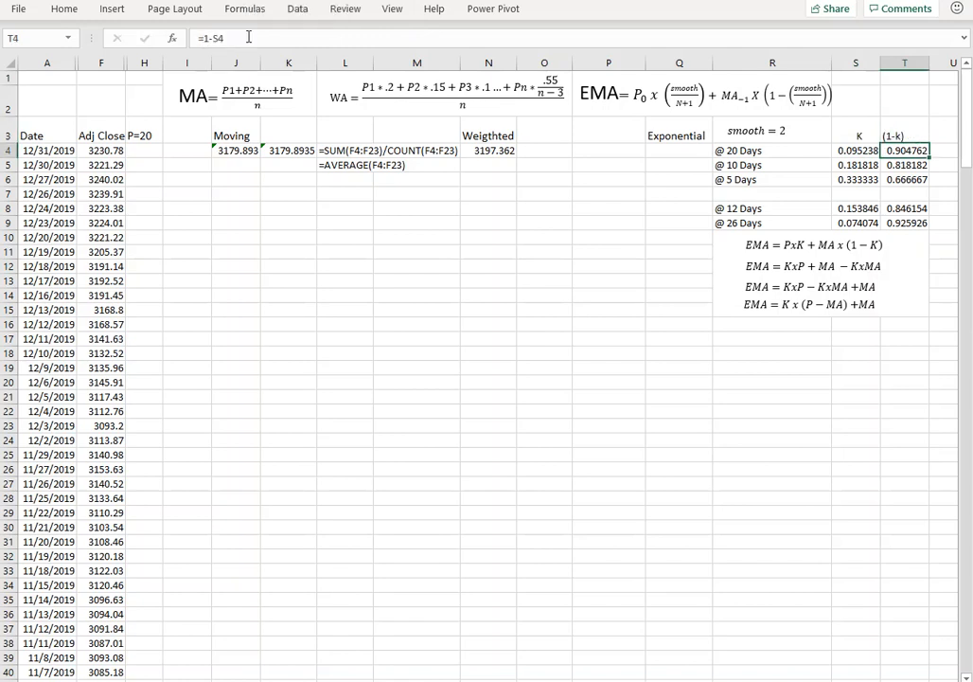
{"action": "left_click", "coordinate": [848, 149]}
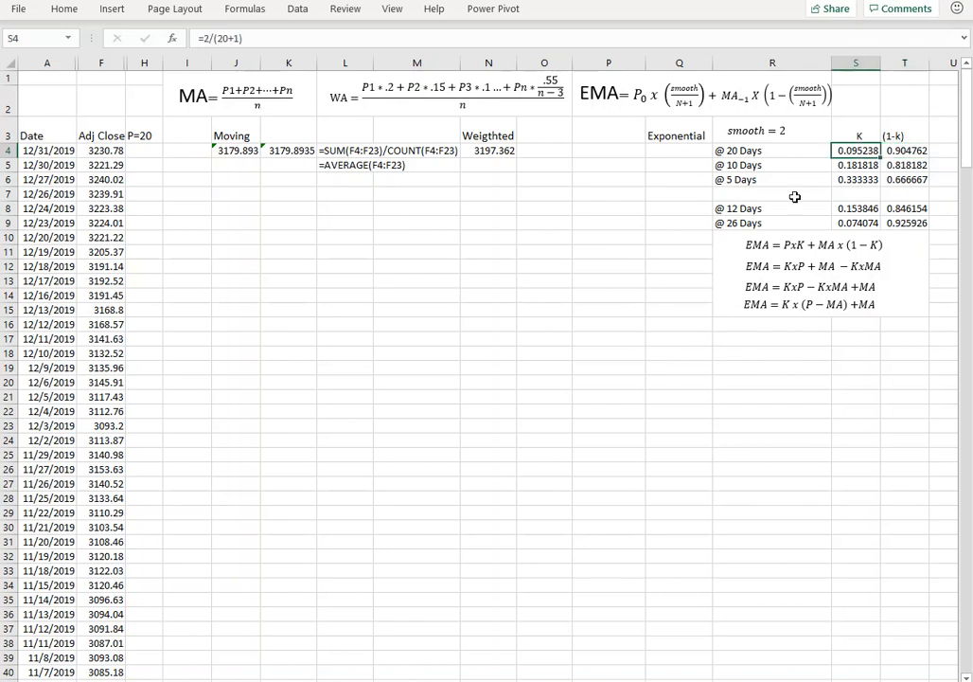
{"action": "left_click", "coordinate": [904, 150]}
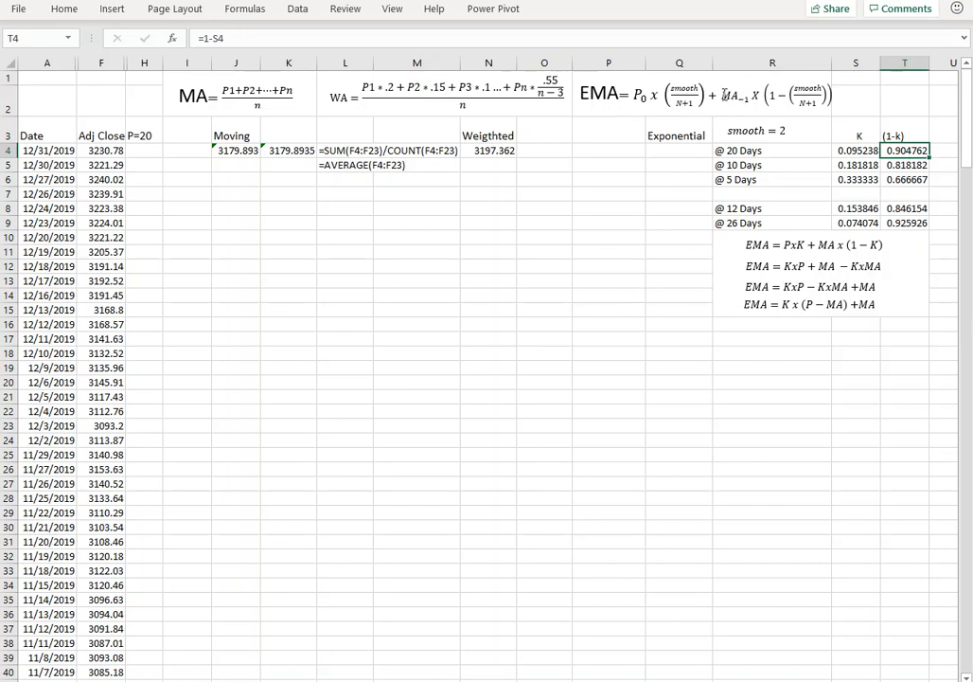
Fill the two moving average formulas in J4:K4 down through row 234.
{"action": "left_click_drag", "start_coordinate": [228, 150], "coordinate": [312, 343]}
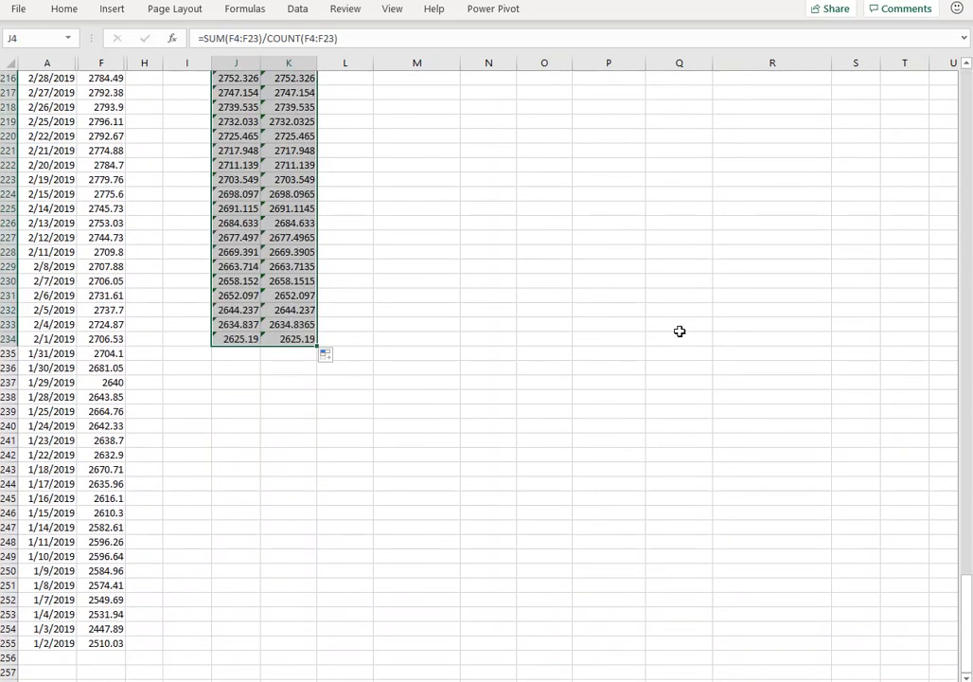
{"action": "scroll", "coordinate": [696, 319], "scroll_direction": "up", "scroll_amount": 13}
{"action": "scroll", "coordinate": [696, 319], "scroll_direction": "up", "scroll_amount": 20}
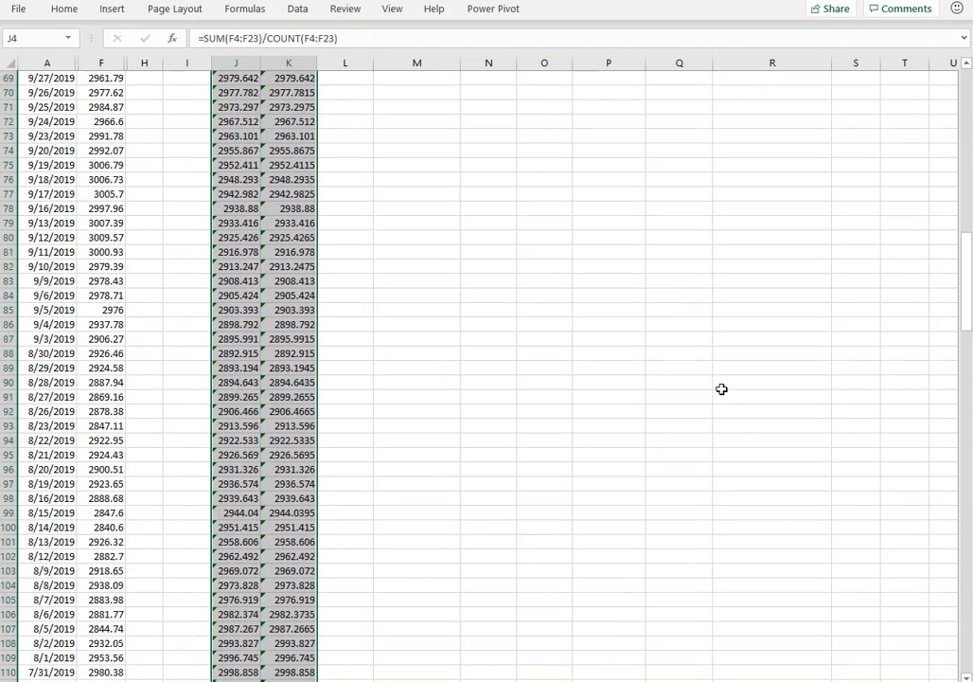
{"action": "scroll", "coordinate": [690, 353], "scroll_direction": "up", "scroll_amount": 14}
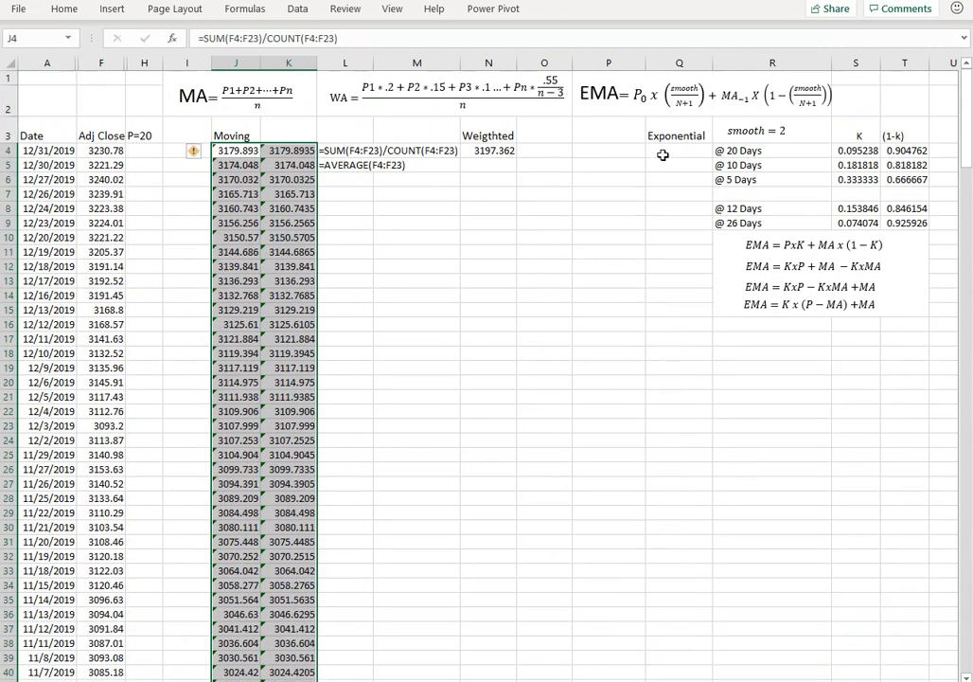
Start the exponential average formula in Q4 with the latest price times the absolutely referenced 20-day K: =F4*$S$4+.
{"action": "left_click", "coordinate": [663, 154]}
{"action": "type", "text": "="}
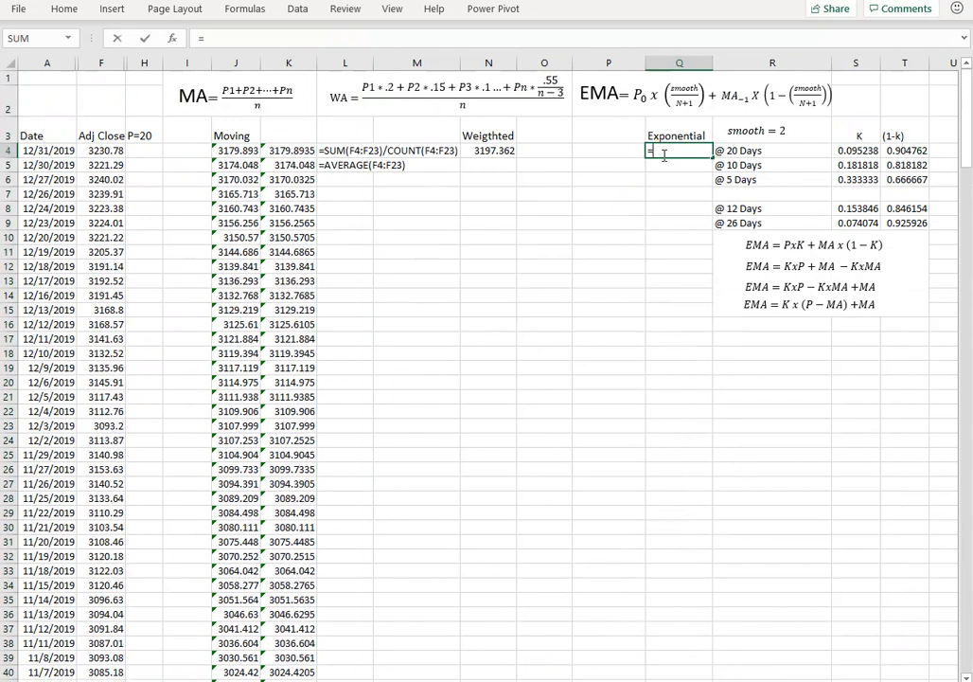
{"action": "key", "text": "Left"}
{"action": "key", "text": "Left"}
{"action": "key", "text": "Left"}
{"action": "key", "text": "Left"}
{"action": "key", "text": "Left"}
{"action": "key", "text": "Left"}
{"action": "key", "text": "Left"}
{"action": "key", "text": "Left"}
{"action": "key", "text": "Left"}
{"action": "key", "text": "Left"}
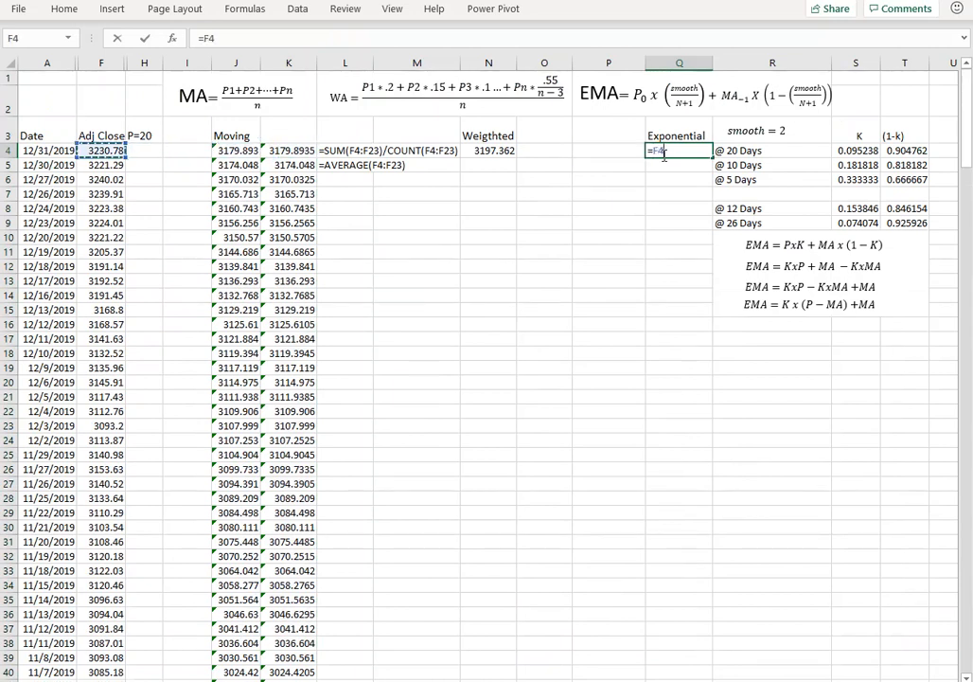
{"action": "type", "text": "*"}
{"action": "left_click", "coordinate": [865, 151]}
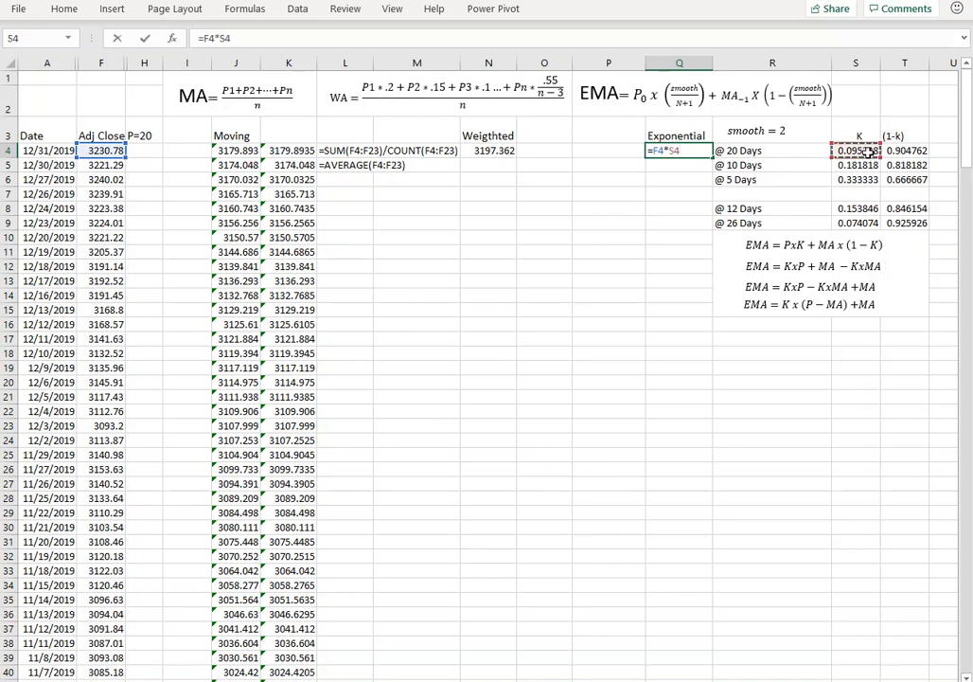
{"action": "key", "text": "F4"}
{"action": "type", "text": "+"}
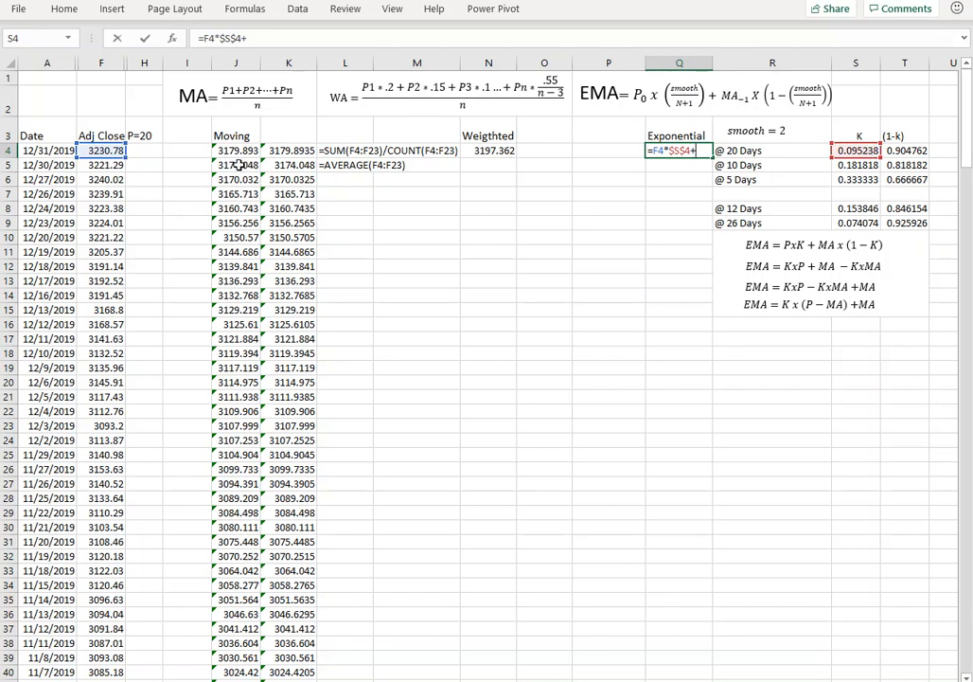
Complete the Q4 formula with the previous moving average and the absolute 20-day (1-k) reference: K5+$T$4.
{"action": "left_click", "coordinate": [281, 166]}
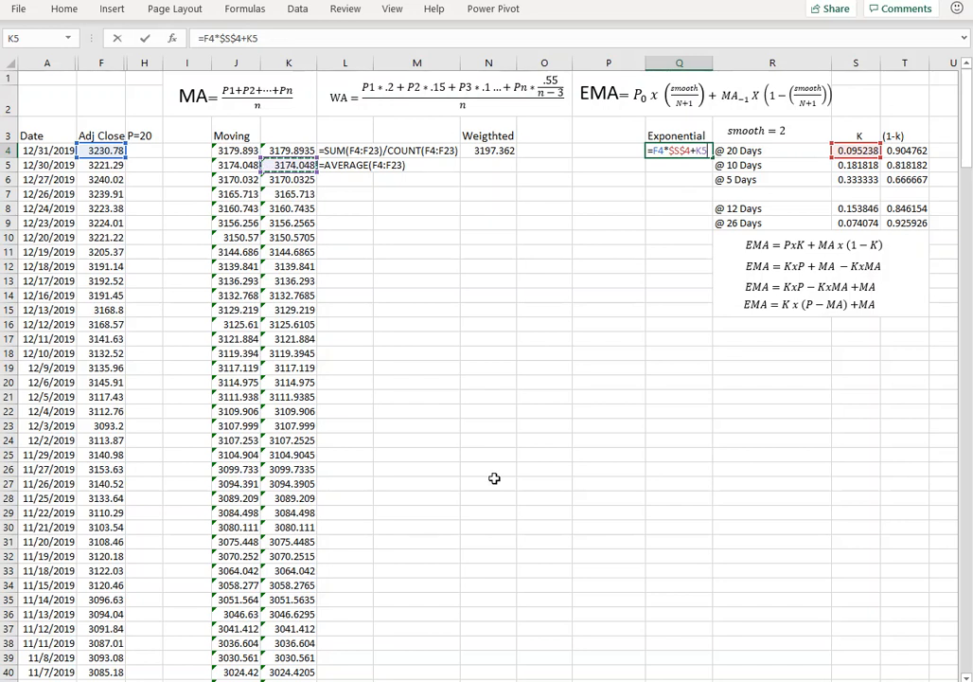
{"action": "type", "text": "+"}
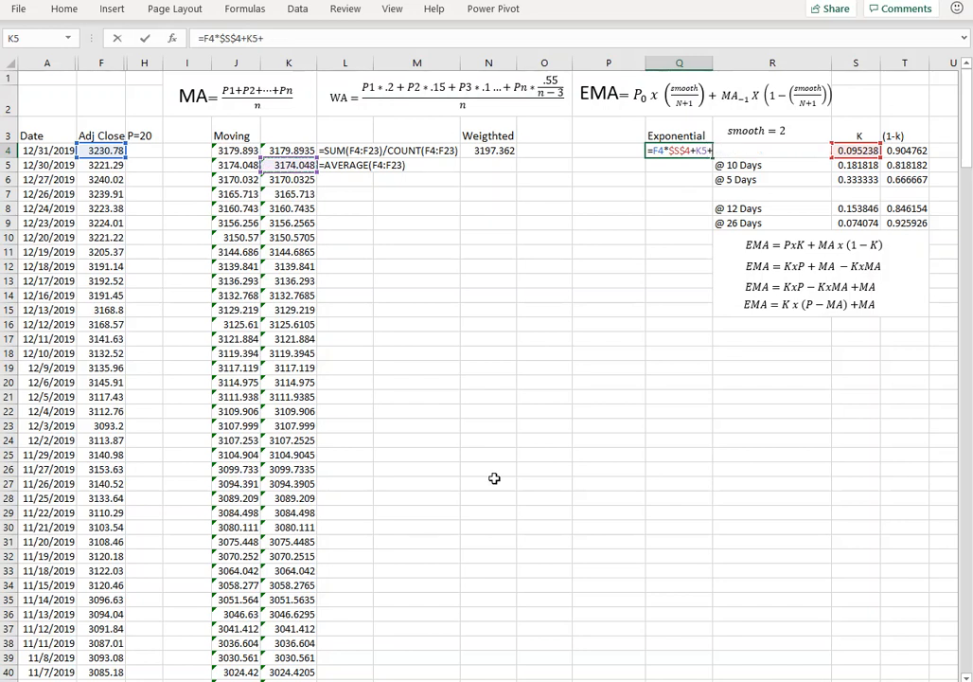
{"action": "left_click", "coordinate": [907, 150]}
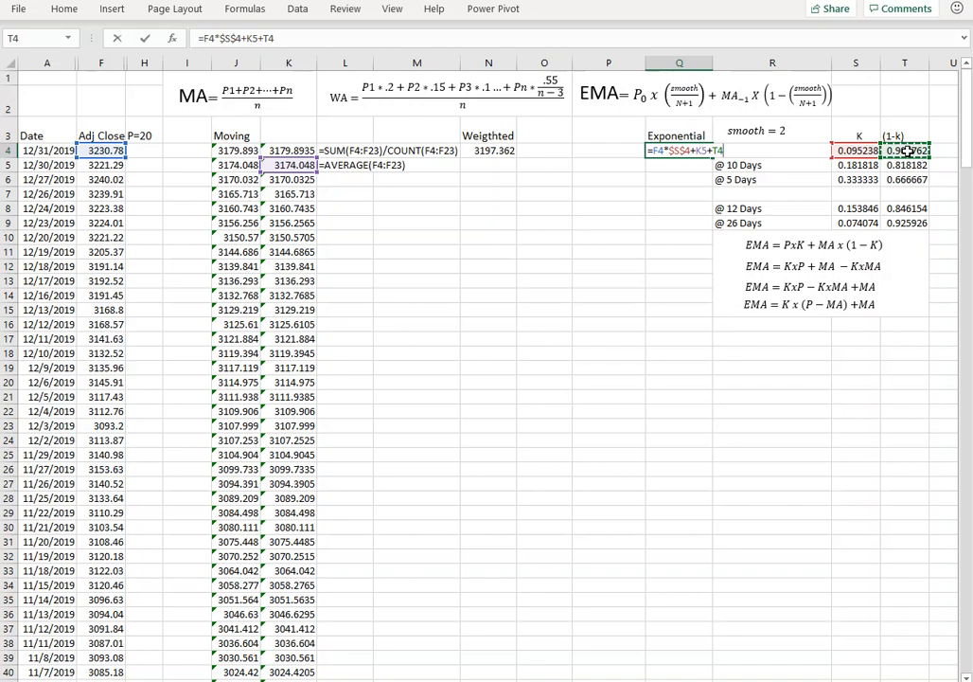
{"action": "key", "text": "F4"}
{"action": "key", "text": "Return"}
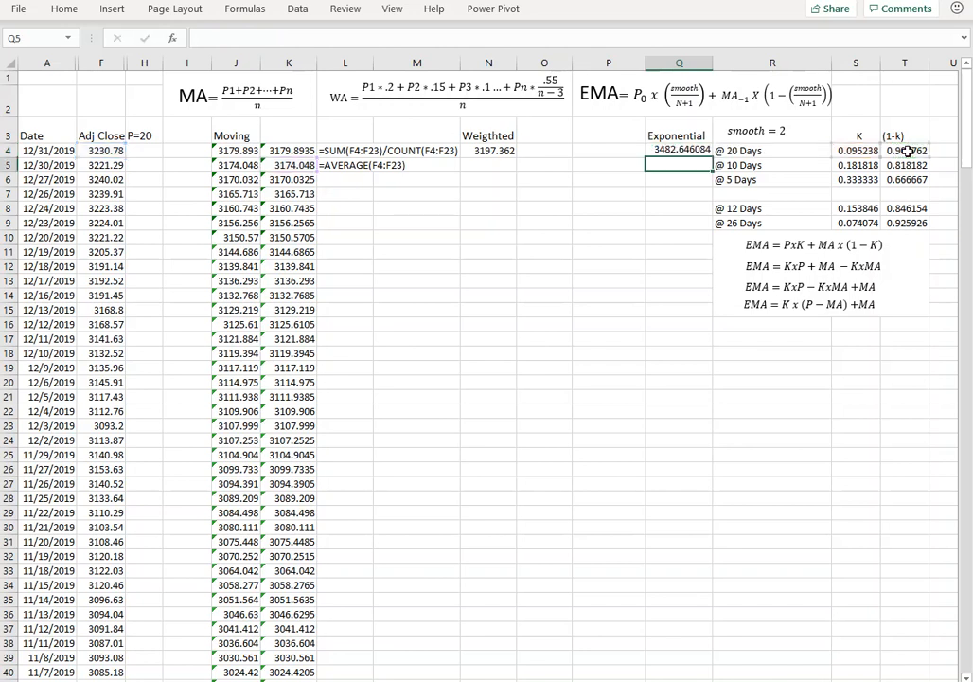
Correct the exponential average formula in Q4 to multiply the last two terms: =F4*$S$4+K5*$T$4.
{"action": "double_click", "coordinate": [689, 149]}
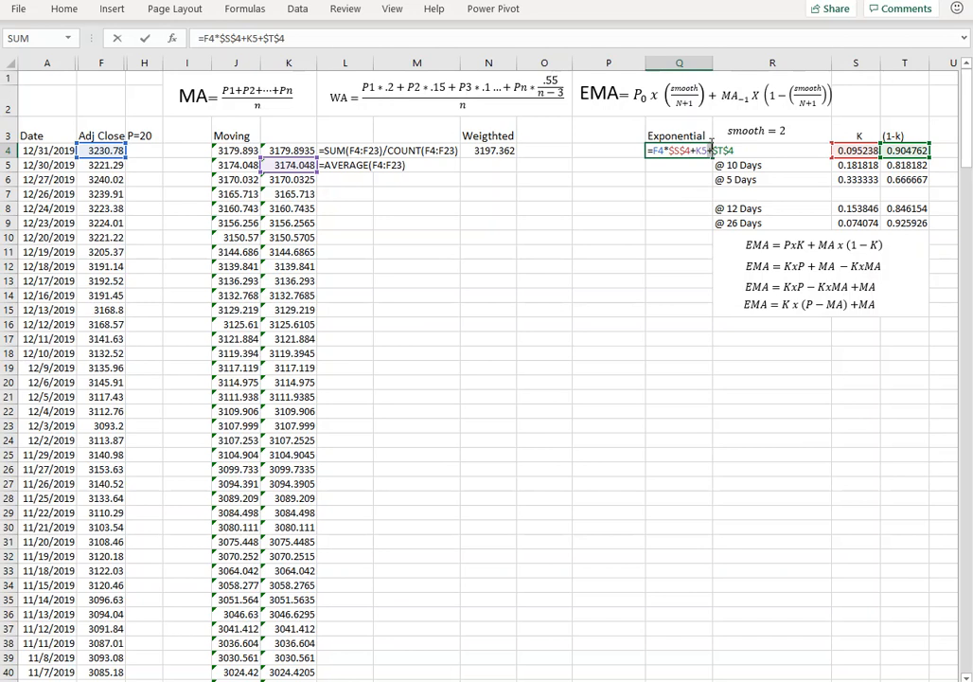
{"action": "left_click", "coordinate": [710, 150]}
{"action": "key", "text": "BackSpace"}
{"action": "type", "text": "*+"}
{"action": "key", "text": "Return"}
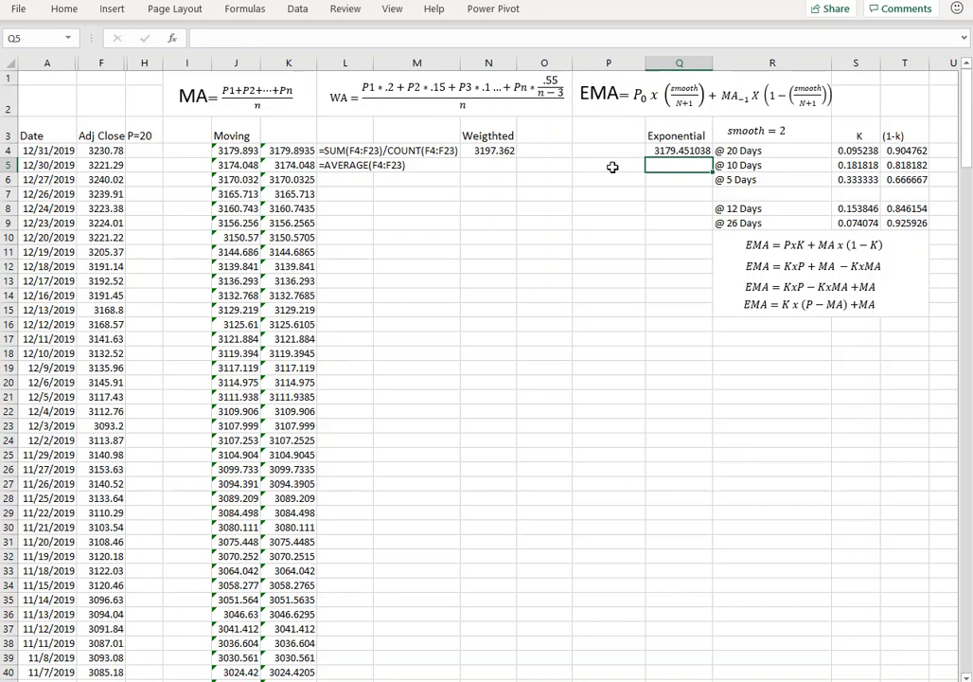
Examine the K and (1-k) formulas for 12 and 26 days in R8:T9 and the K header.
{"action": "left_click", "coordinate": [729, 208]}
{"action": "left_click", "coordinate": [858, 207]}
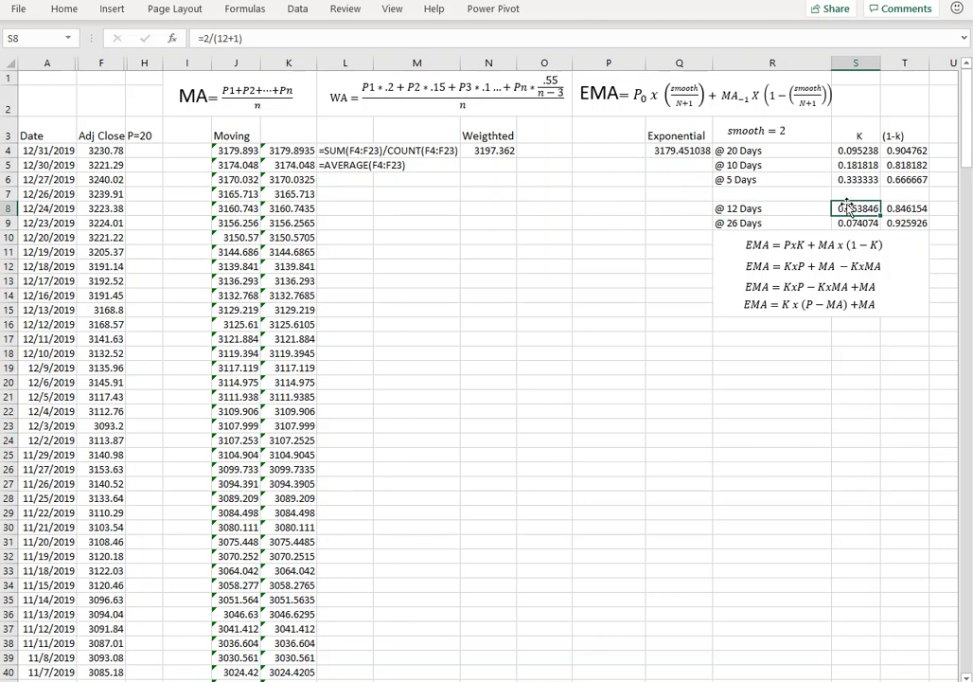
{"action": "key", "text": "Return"}
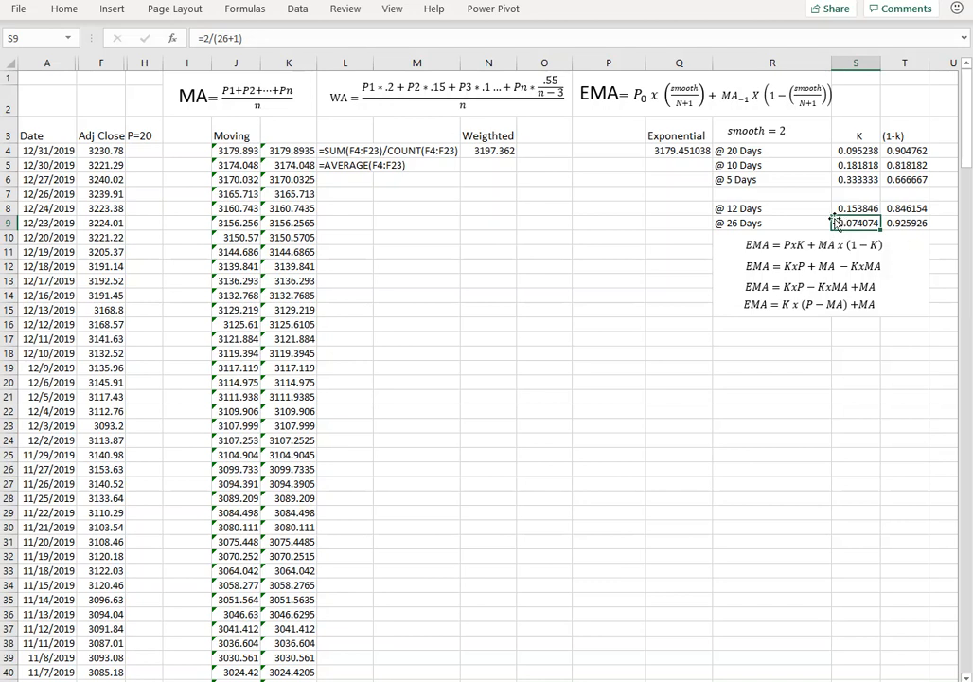
{"action": "left_click", "coordinate": [859, 208]}
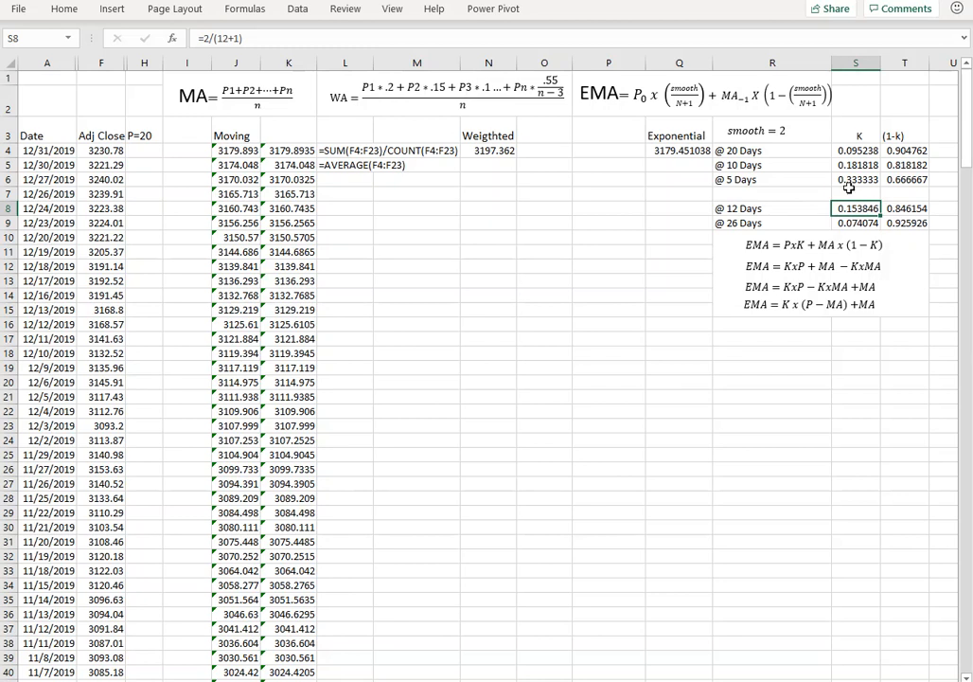
{"action": "left_click", "coordinate": [894, 209]}
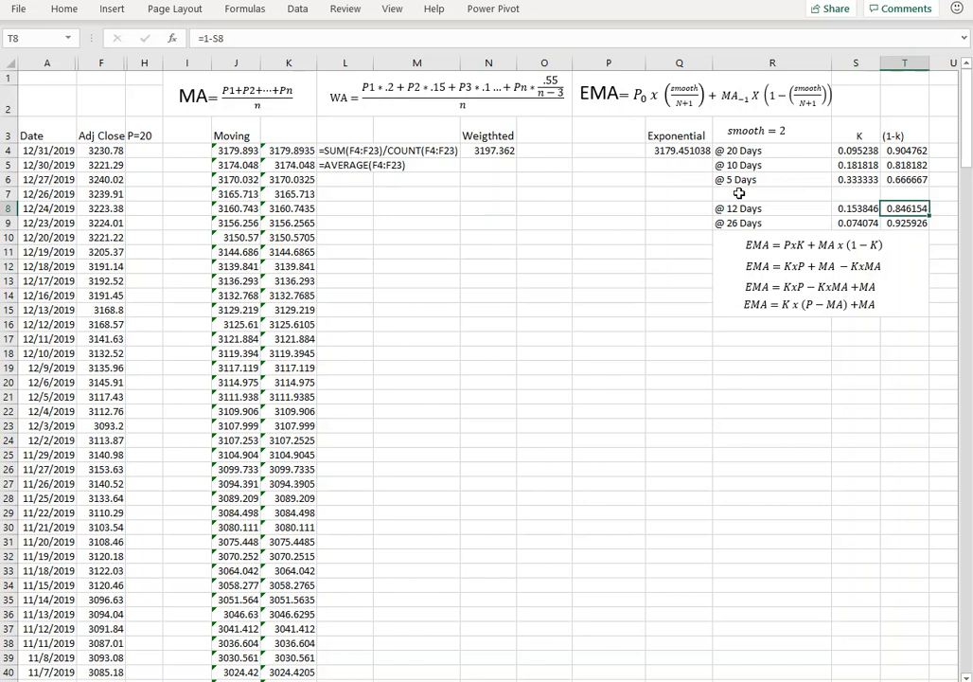
{"action": "left_click_drag", "start_coordinate": [722, 210], "coordinate": [895, 224]}
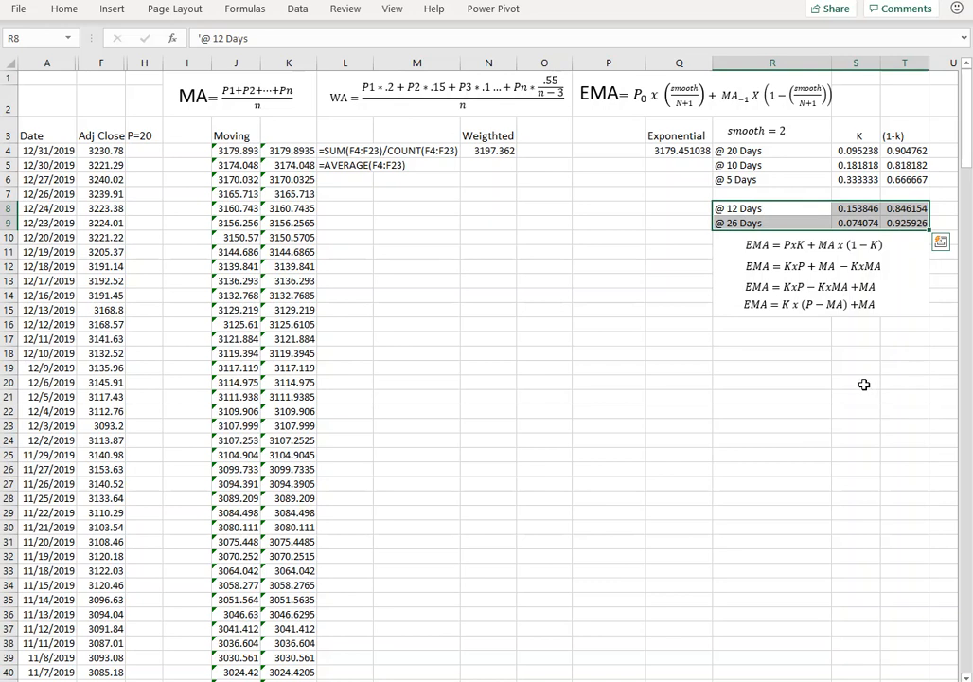
{"action": "left_click", "coordinate": [771, 339]}
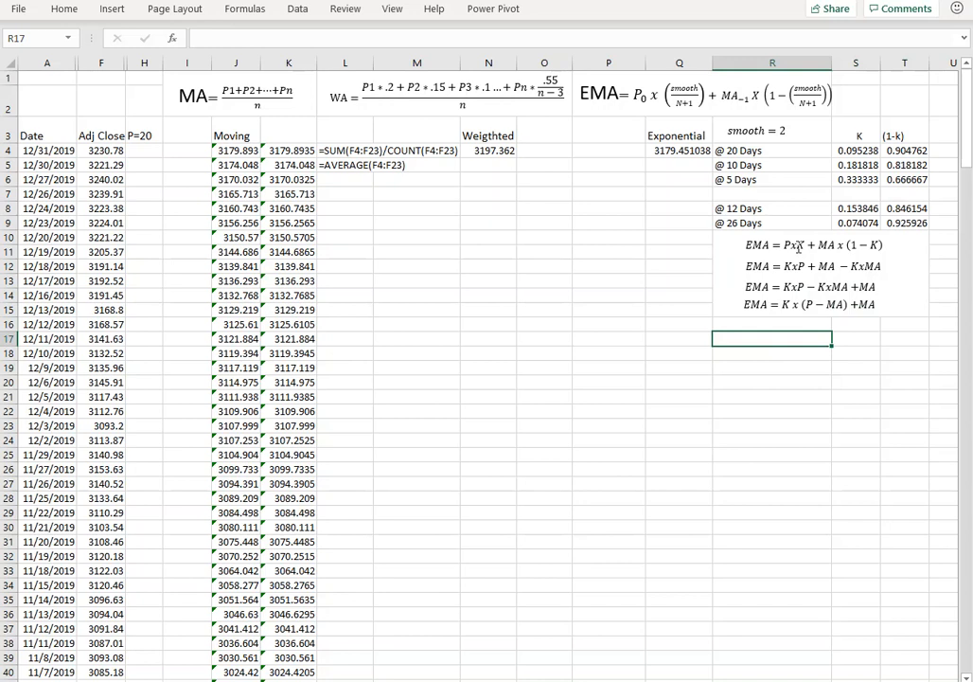
{"action": "left_click", "coordinate": [859, 135]}
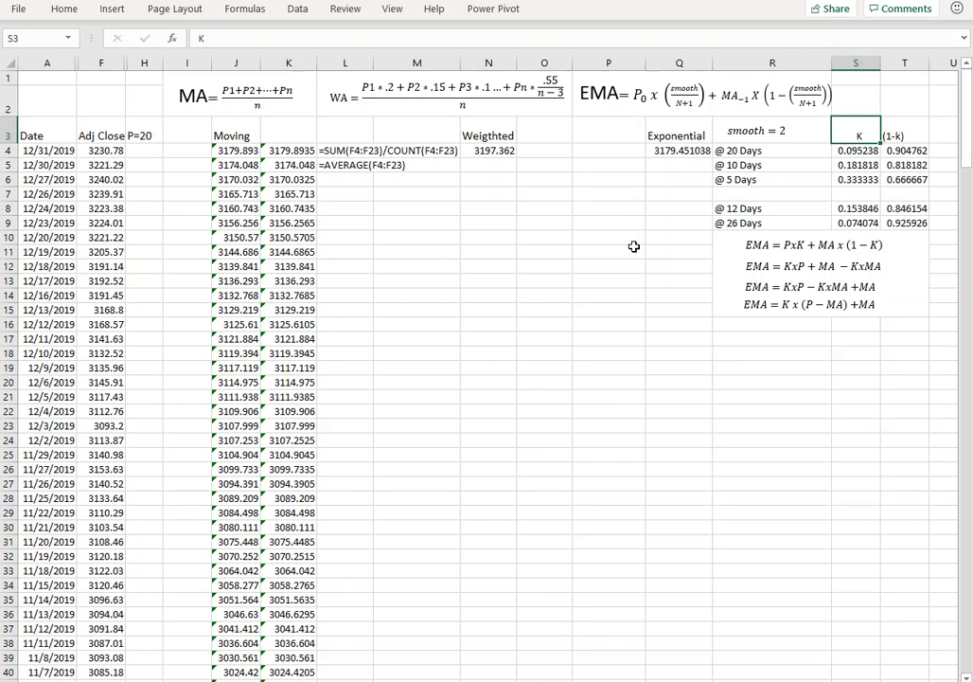
Fill the exponential formula in Q4 down through row 233 and the weighted formula in N4 down through row 234.
{"action": "left_click", "coordinate": [675, 150]}
{"action": "left_click_drag", "start_coordinate": [716, 150], "coordinate": [716, 404]}
{"action": "scroll", "coordinate": [473, 379], "scroll_direction": "up", "scroll_amount": 20}
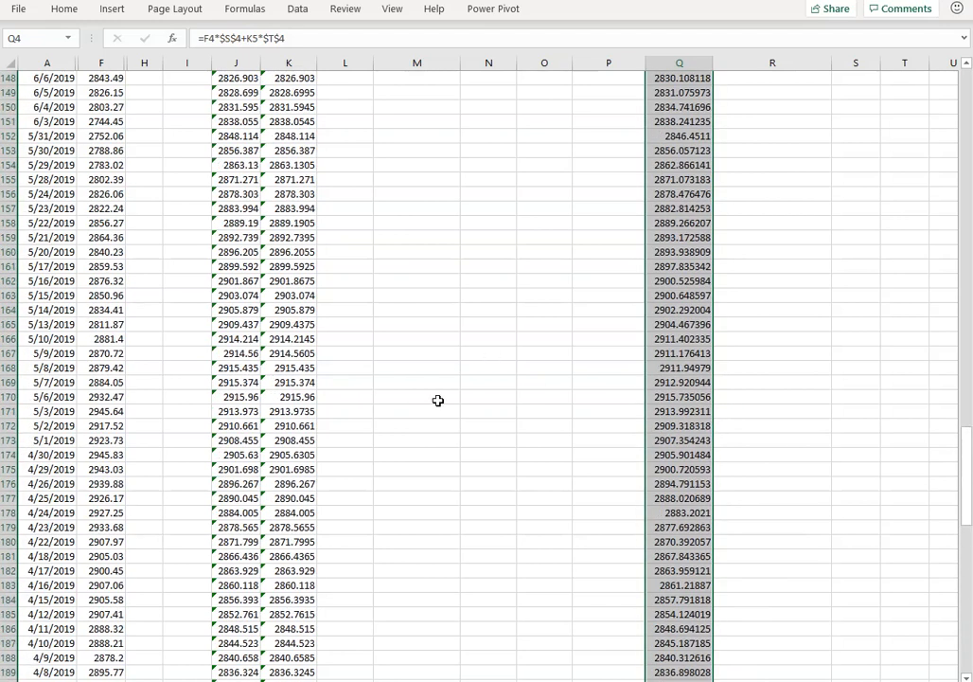
{"action": "scroll", "coordinate": [449, 392], "scroll_direction": "up", "scroll_amount": 20}
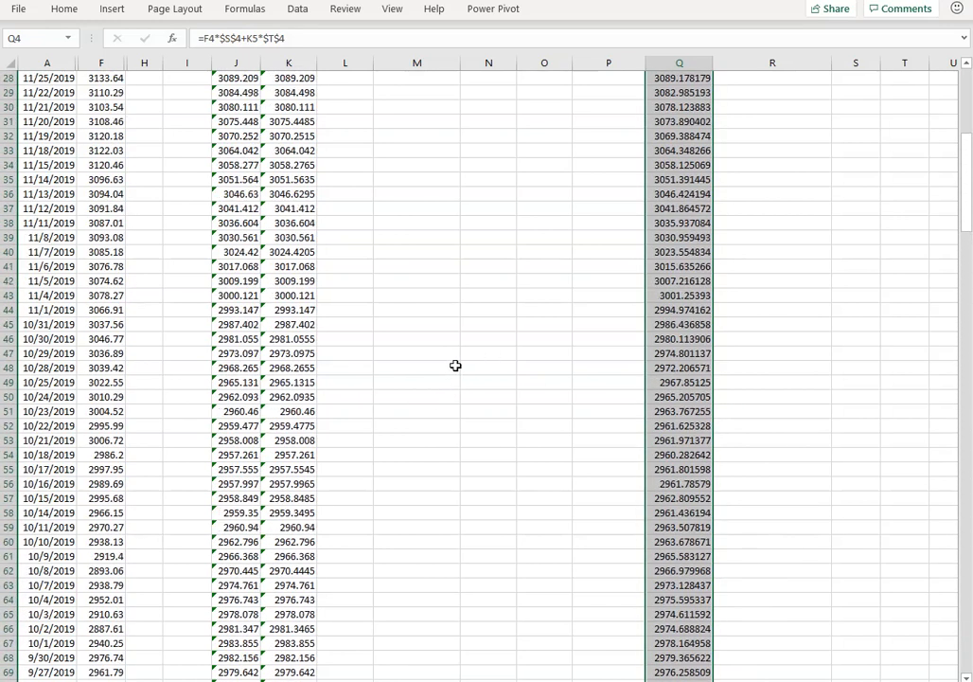
{"action": "left_click", "coordinate": [512, 153]}
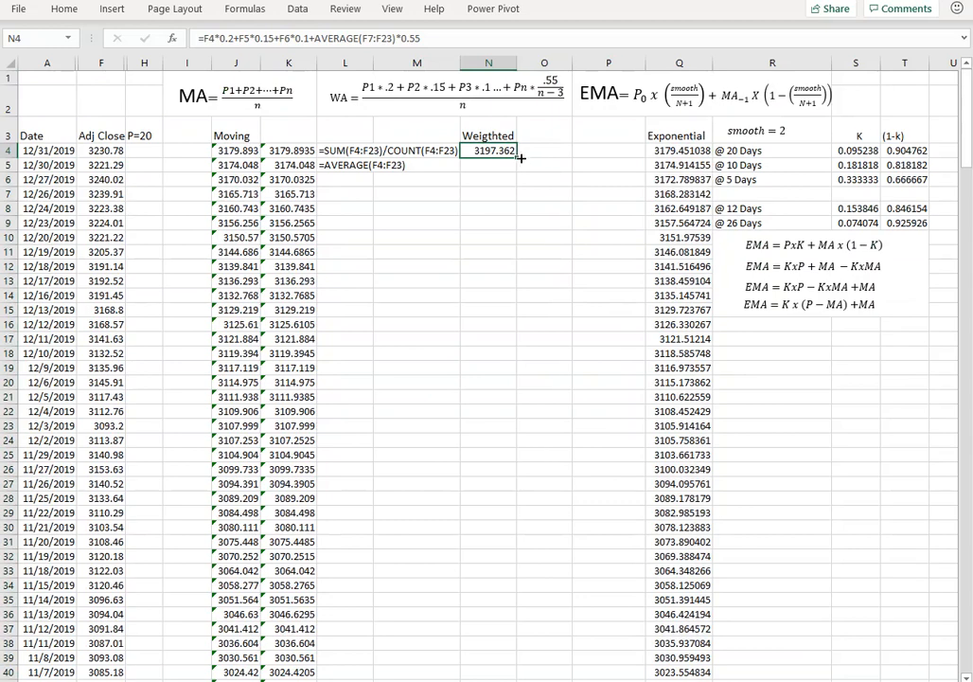
{"action": "left_click_drag", "start_coordinate": [517, 157], "coordinate": [514, 502]}
Extend the exponential average formula from Q233 down to Q234.
{"action": "left_click", "coordinate": [683, 482]}
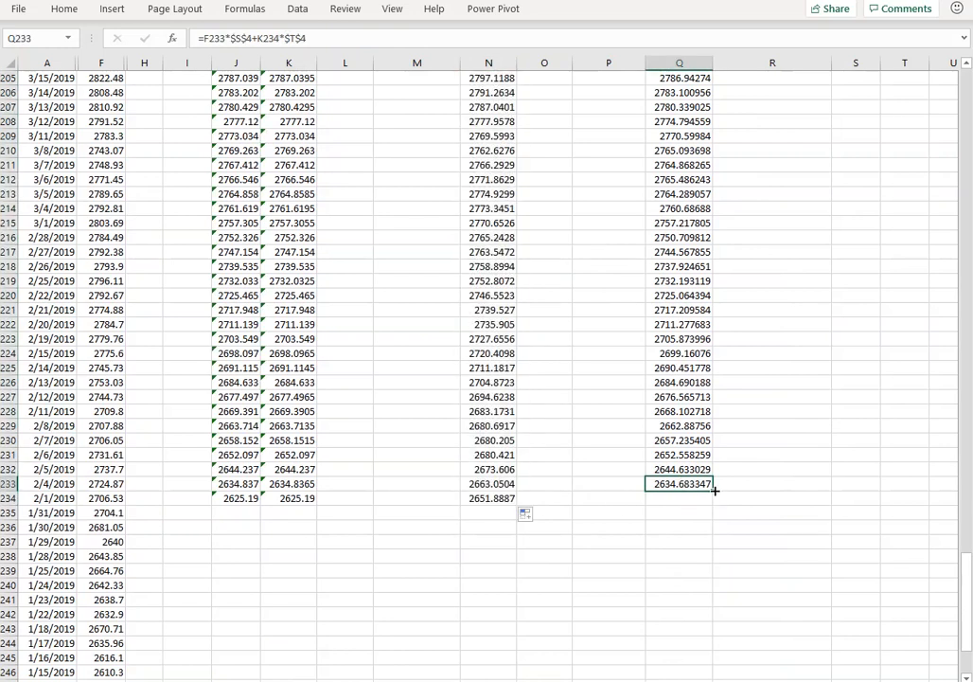
{"action": "left_click_drag", "start_coordinate": [712, 493], "coordinate": [722, 502]}
{"action": "left_click", "coordinate": [729, 497]}
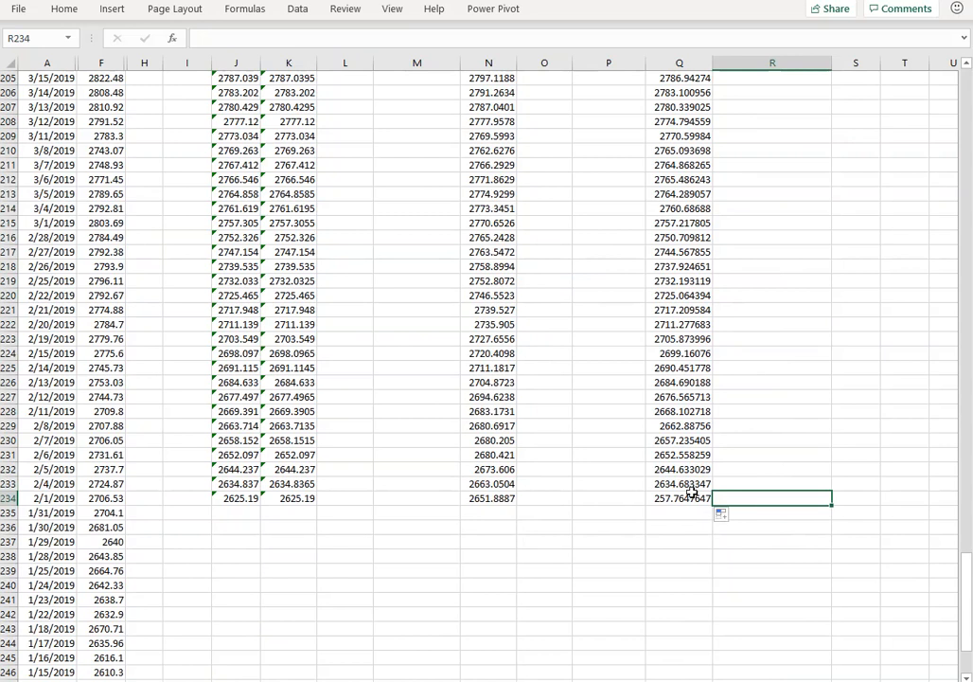
Refill the exponential average formula down to Q234, first from Q233 and again from Q231.
{"action": "left_click", "coordinate": [708, 485]}
{"action": "left_click_drag", "start_coordinate": [713, 492], "coordinate": [714, 503]}
{"action": "left_click", "coordinate": [706, 455]}
{"action": "left_click_drag", "start_coordinate": [717, 461], "coordinate": [716, 504]}
{"action": "left_click", "coordinate": [520, 396]}
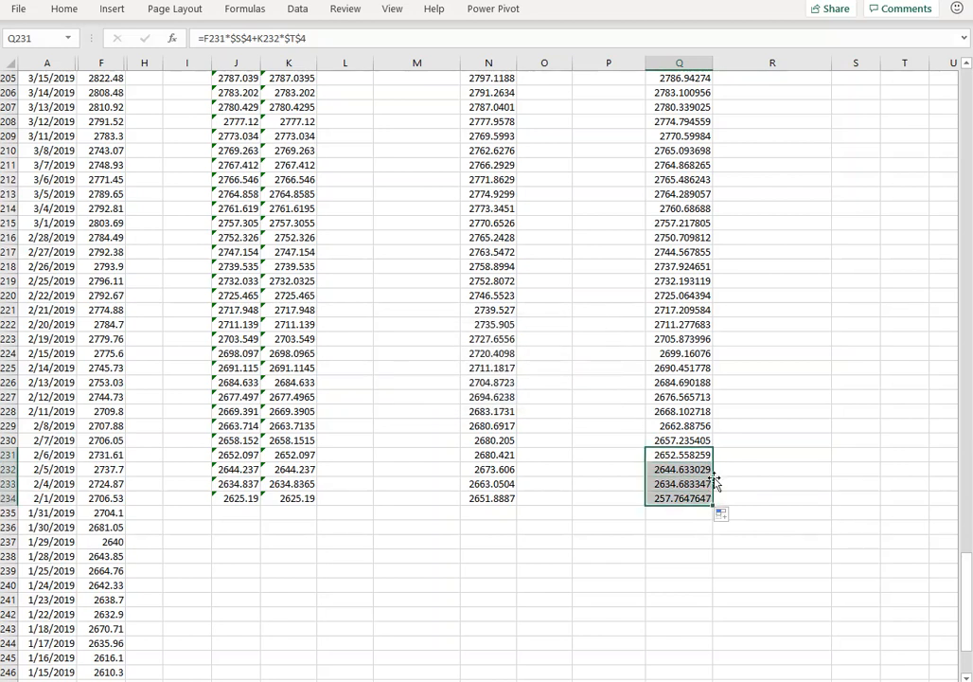
Inspect the exponential average formula in Q234 and review the filled average columns back towards the top rows.
{"action": "left_click", "coordinate": [686, 498]}
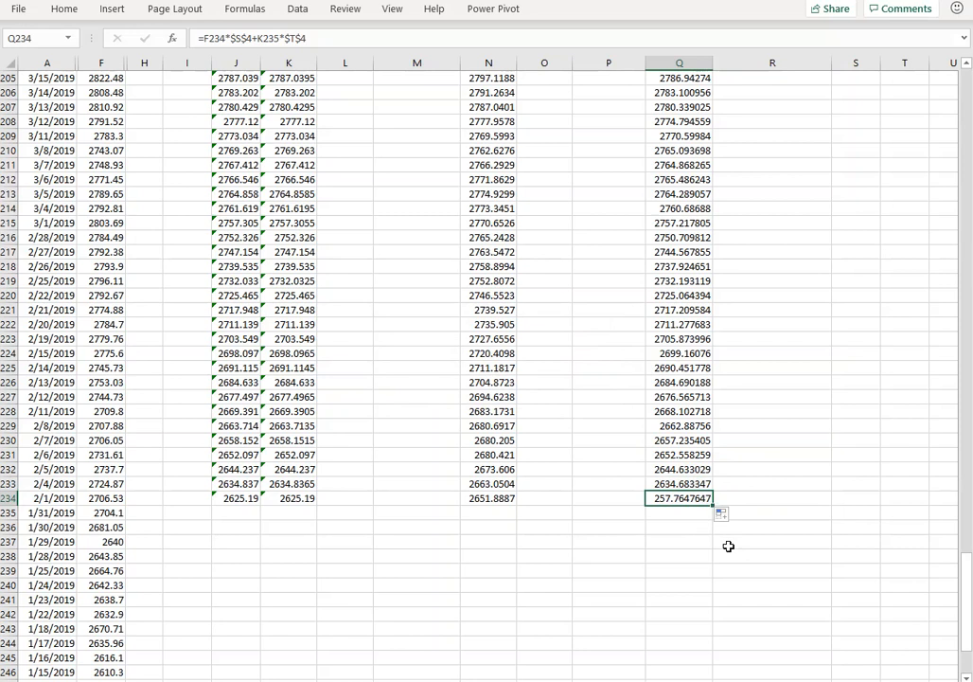
{"action": "scroll", "coordinate": [728, 546], "scroll_direction": "up", "scroll_amount": 20}
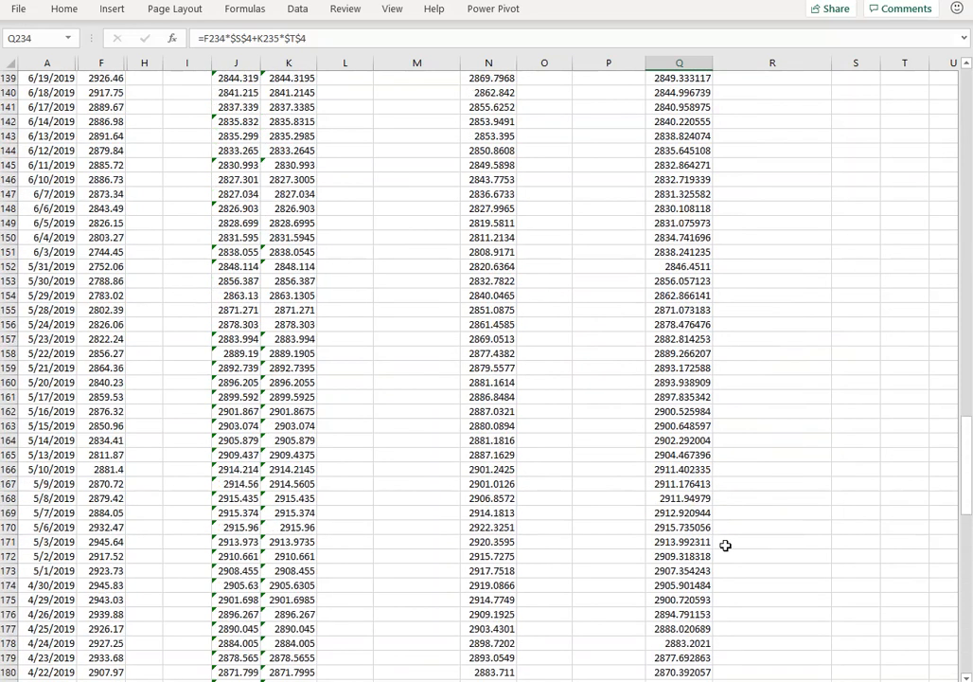
{"action": "scroll", "coordinate": [743, 535], "scroll_direction": "up", "scroll_amount": 20}
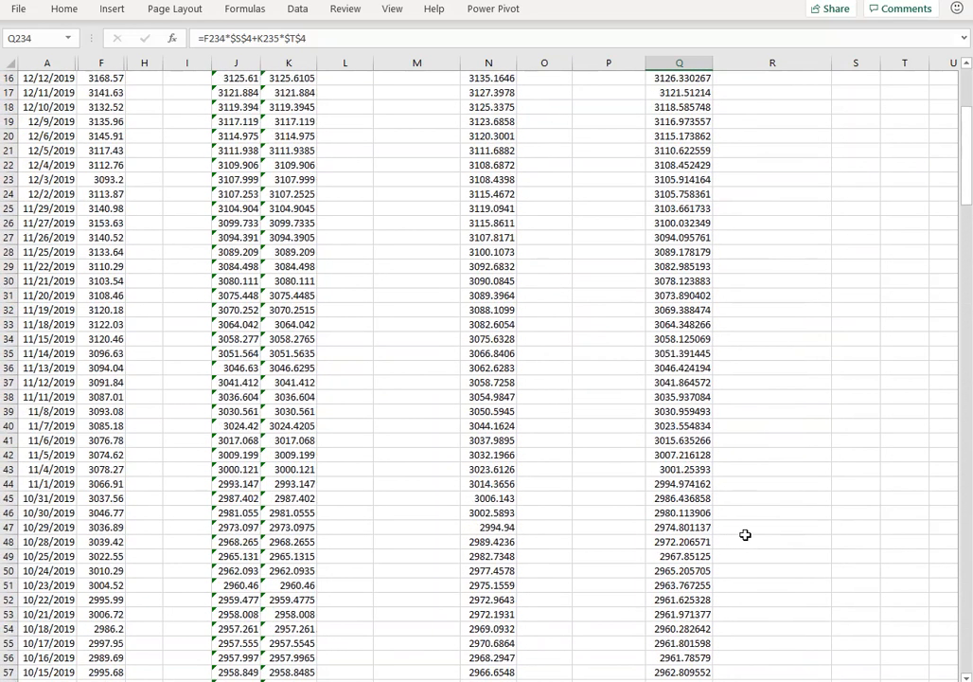